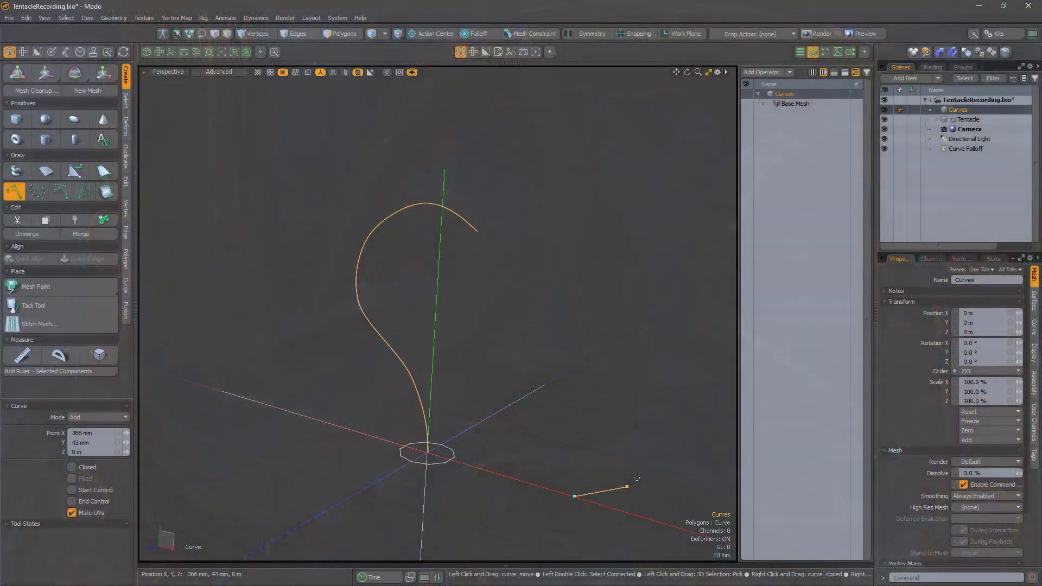
Extend the unfinished second curve beside the hooked one with three more points, bending it upward
click(641, 266)
click(679, 246)
click(704, 187)
Draw another separate curve in the Curves mesh, on the opposite side of the hooked curve, rising and bending over at its end
alt+shift+drag(696, 374, 649, 266)
scroll(542, 323, down, 4)
alt+drag(489, 331, 545, 329)
shift+click(325, 365)
click(325, 366)
click(320, 331)
click(286, 264)
click(349, 193)
click(410, 201)
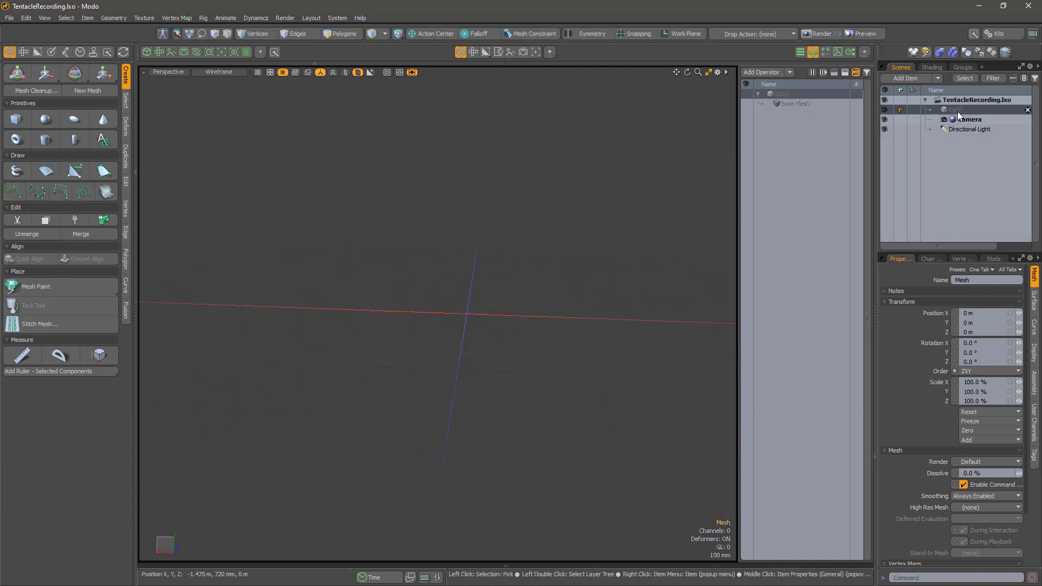
Rename the default mesh item to Tentacle and add a second mesh item named Curves
double_click(924, 112)
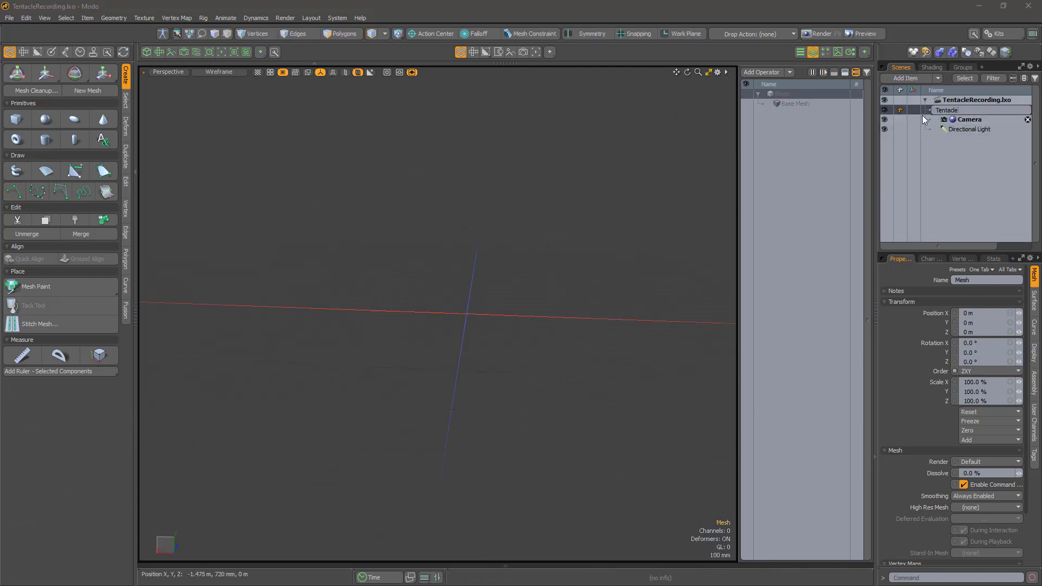
text(Tentacle)
key(Return)
right_click(938, 115)
click(938, 122)
text(Curves)
key(Return)
Add an N-Sided mesh operation to the Tentacle mesh and set its type to Polyline
click(968, 122)
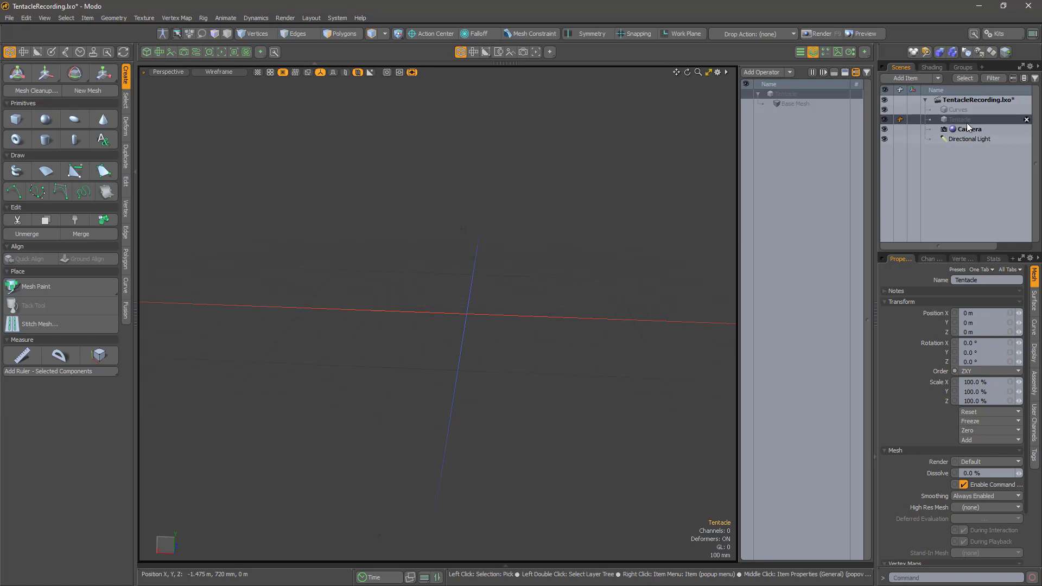
click(765, 72)
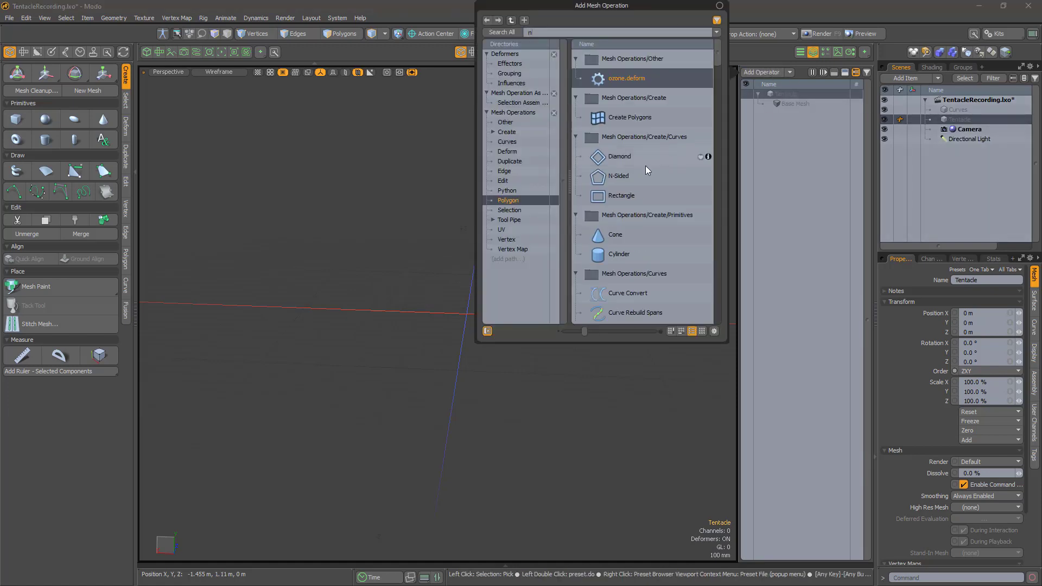
double_click(620, 176)
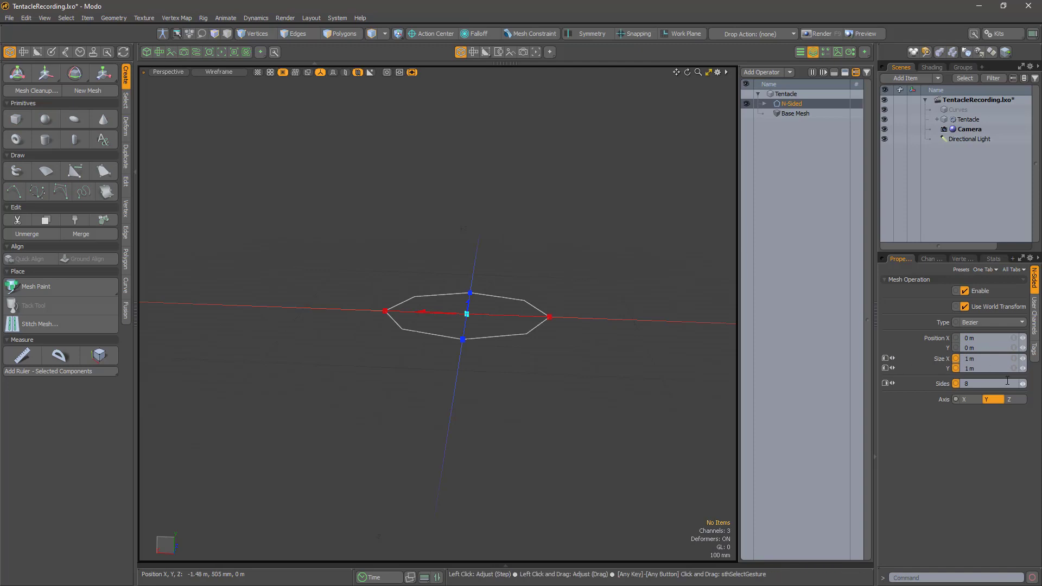
click(1014, 327)
click(1021, 337)
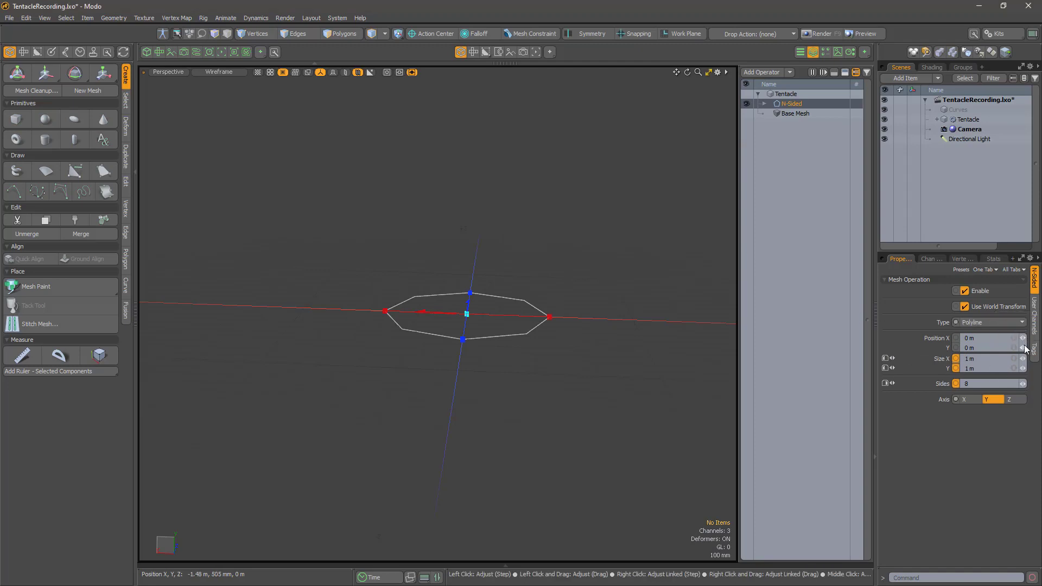
Set the N-Sided shape's X and Y size to 100 mm and its sides to 10
click(977, 359)
text(100 mm)
key(Return)
click(964, 384)
text(10)
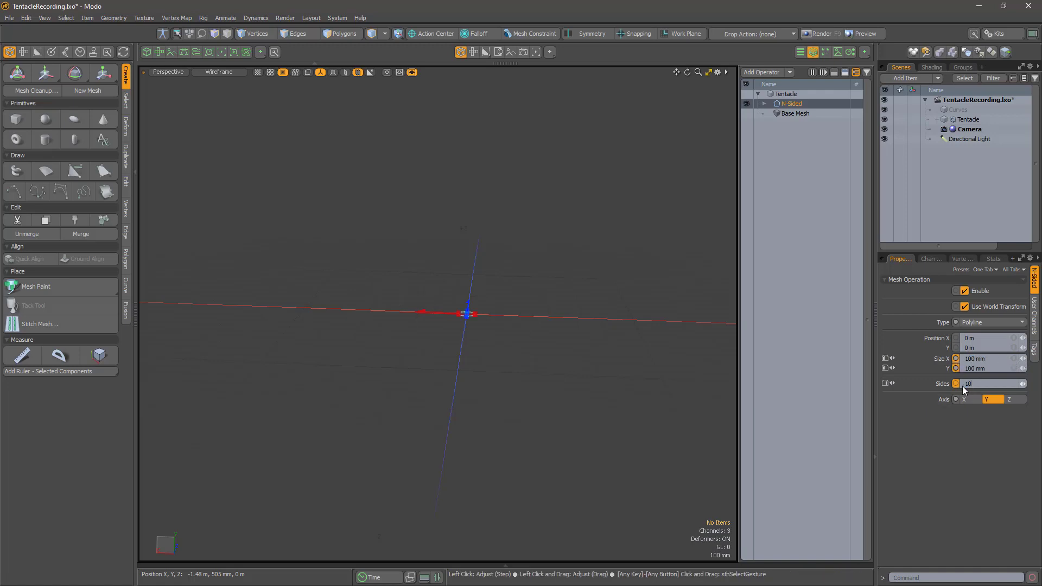
key(Escape)
Draw a six-point, question-mark-shaped curve in the Curves mesh, rising from the centre of the N-sided ring
mouse_move(470, 341)
alt+mouse_down()
mouse_move(527, 272)
mouse_move(471, 312)
mouse_move(446, 365)
alt+mouse_up()
key(a)
key(Up)
scroll(457, 323, down, 8)
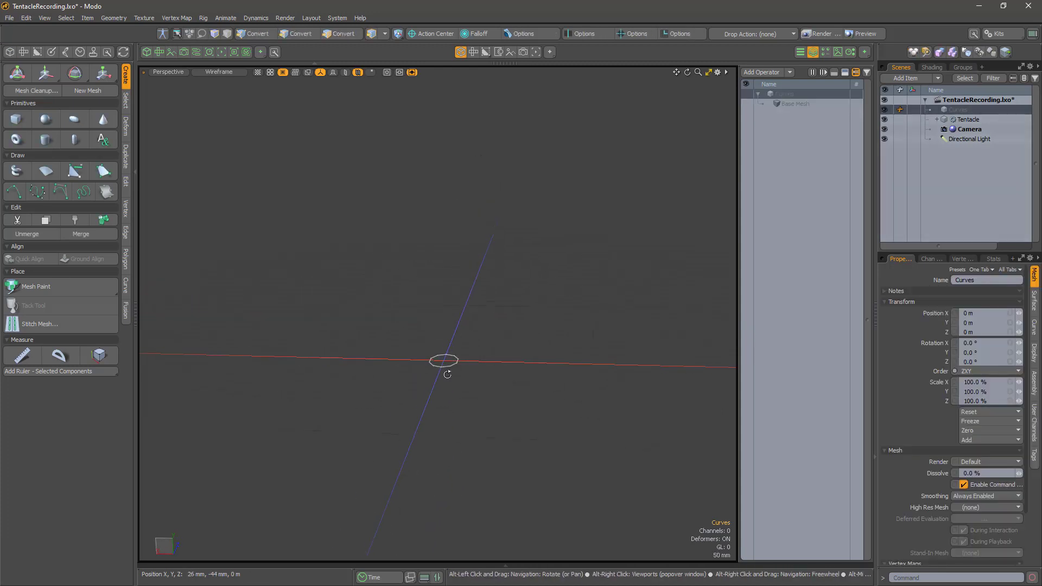
click(16, 193)
click(443, 360)
click(457, 326)
click(491, 294)
click(483, 259)
click(446, 236)
click(425, 240)
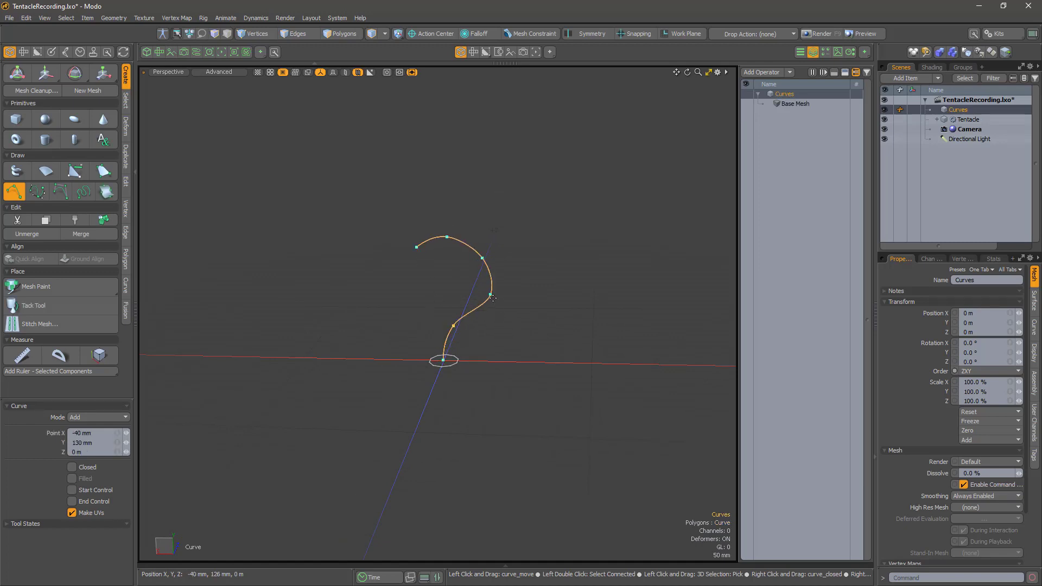
Add a Curve Sweep operation above N-Sided in the Tentacle mesh and use the Curves mesh as its path
click(969, 119)
click(791, 103)
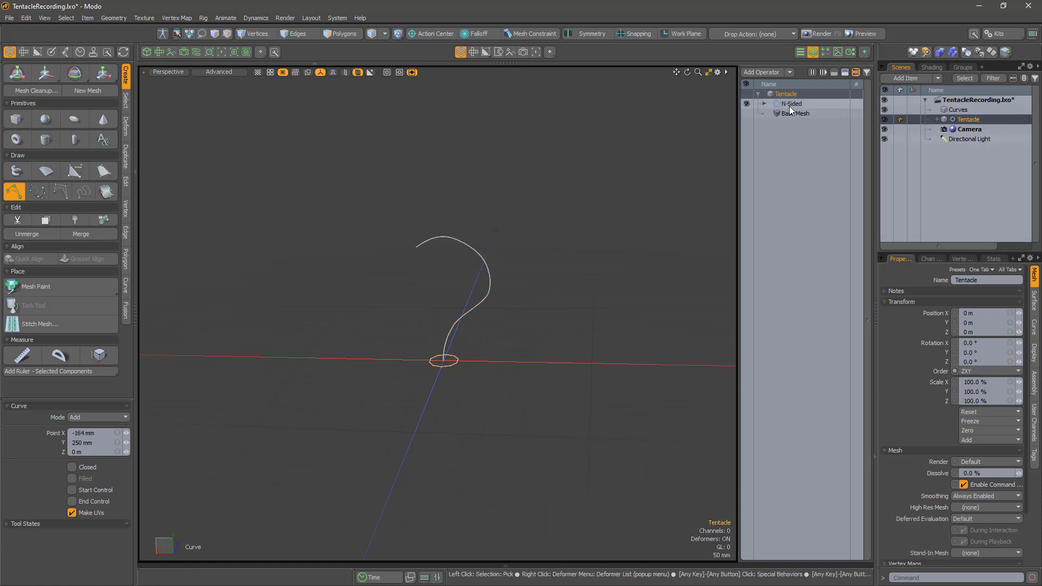
click(766, 75)
text(sweep)
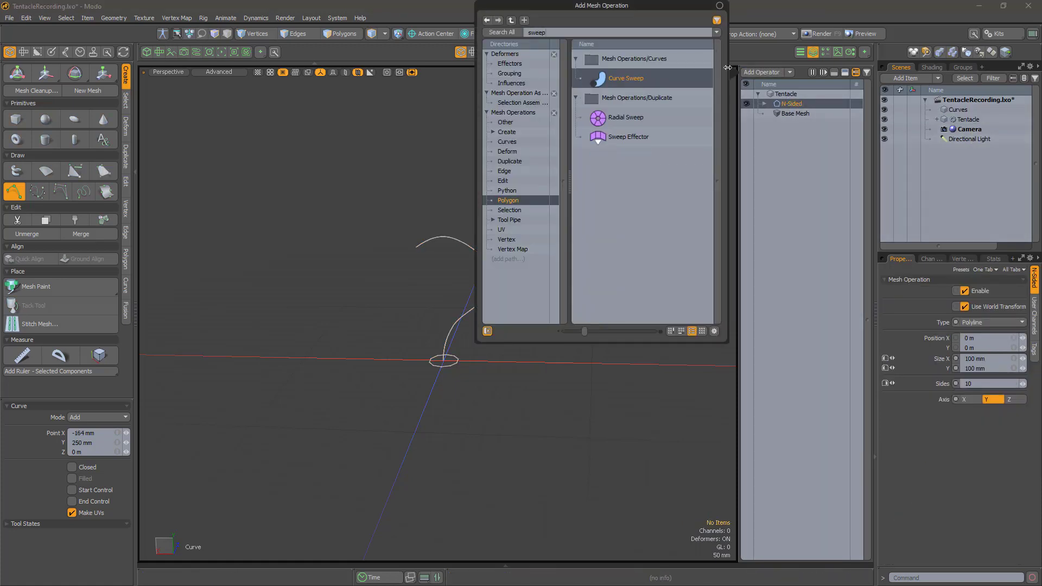
double_click(614, 78)
click(979, 355)
click(982, 366)
Set the Curve Sweep's number of steps to 32
click(958, 424)
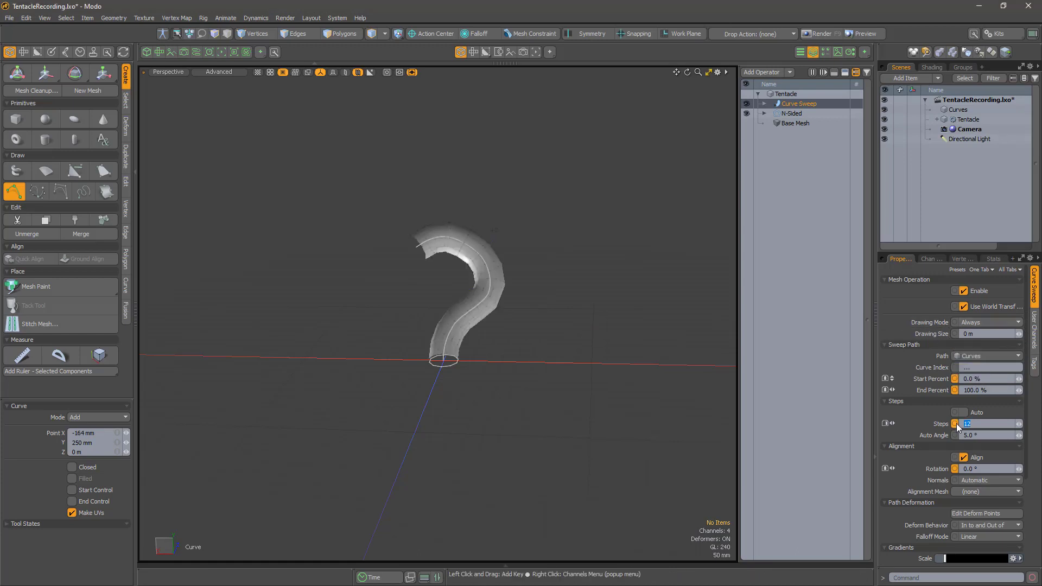
text(32)
key(Tab)
Set the Curve Sweep's alignment rotation to 18° and enable Flip for the extruded shape
click(985, 470)
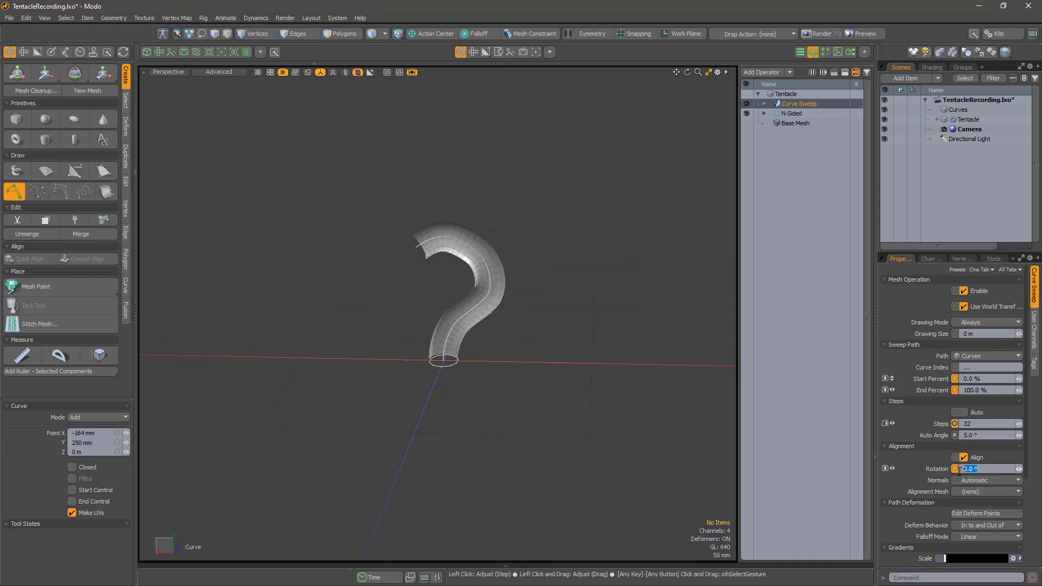
text(18)
key(Return)
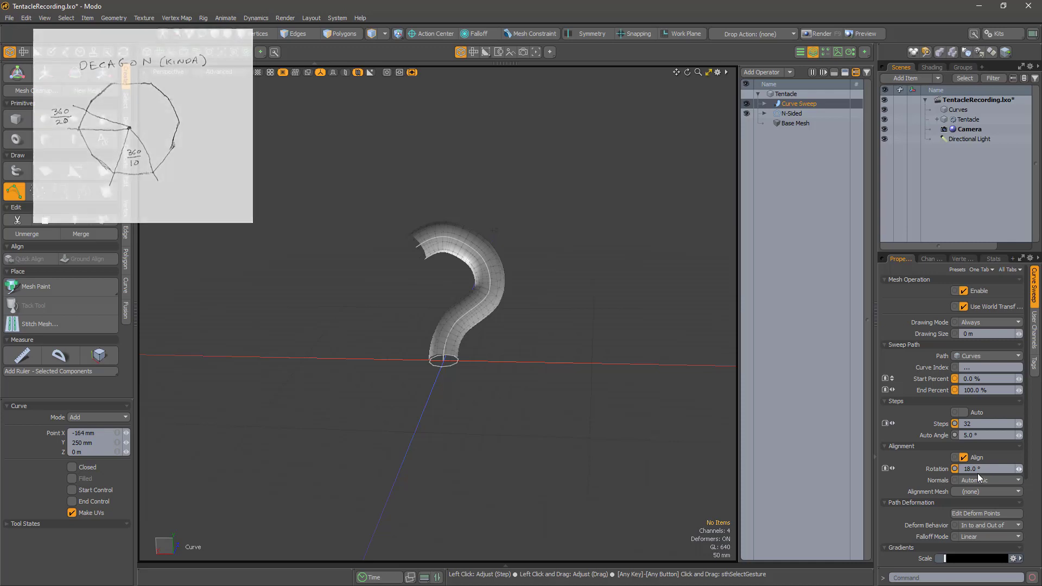
scroll(978, 473, down, 4)
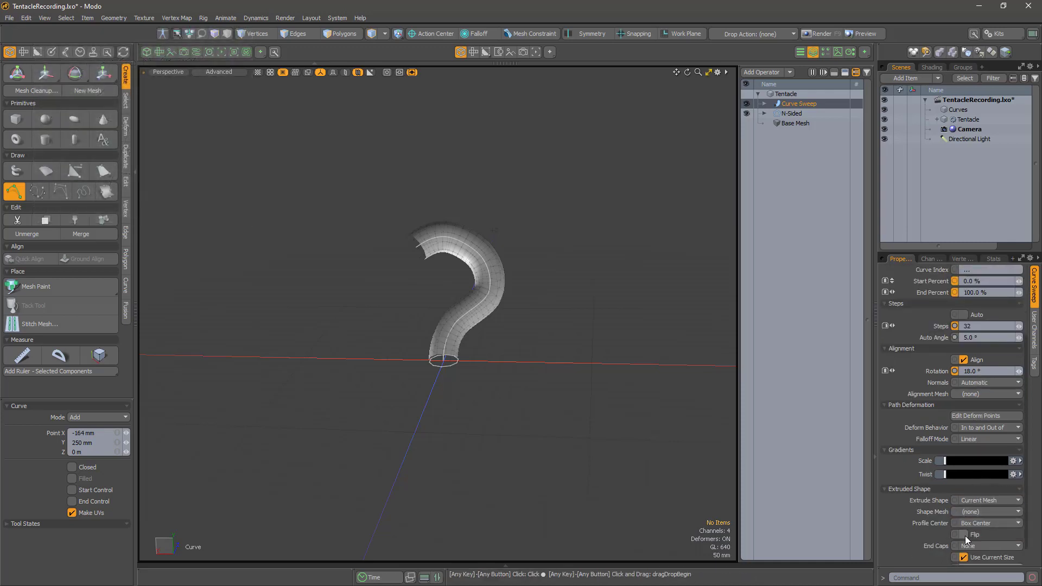
click(964, 536)
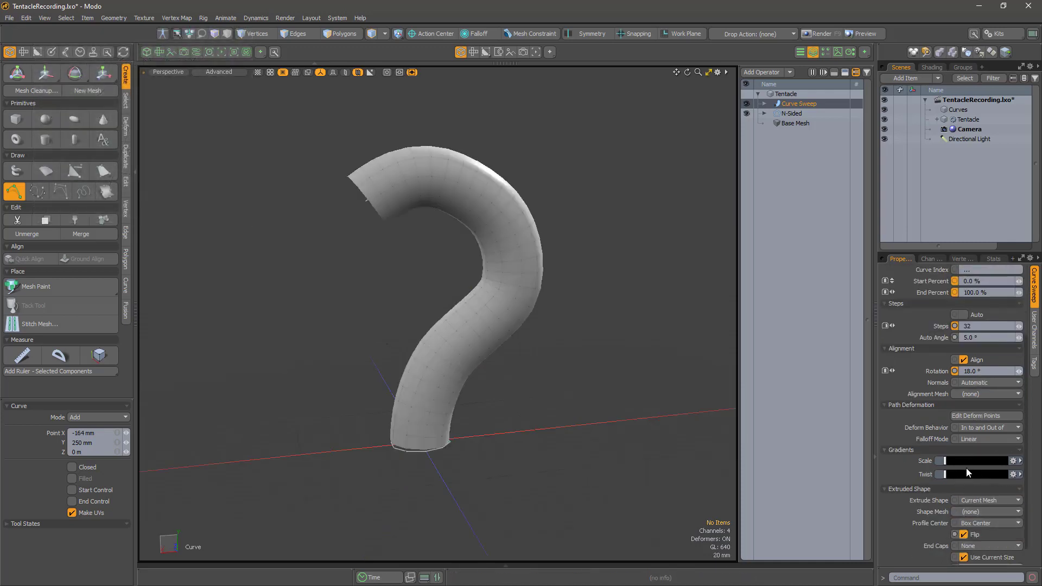
Edit the Curve Sweep's Scale gradient to taper the tube toward its tip, with a middle key at 46% input and -10% value
click(1012, 461)
click(1011, 473)
drag(652, 312, 848, 237)
drag(808, 341, 759, 344)
ctrl+click(764, 359)
alt+drag(510, 307, 572, 326)
drag(759, 239, 598, 261)
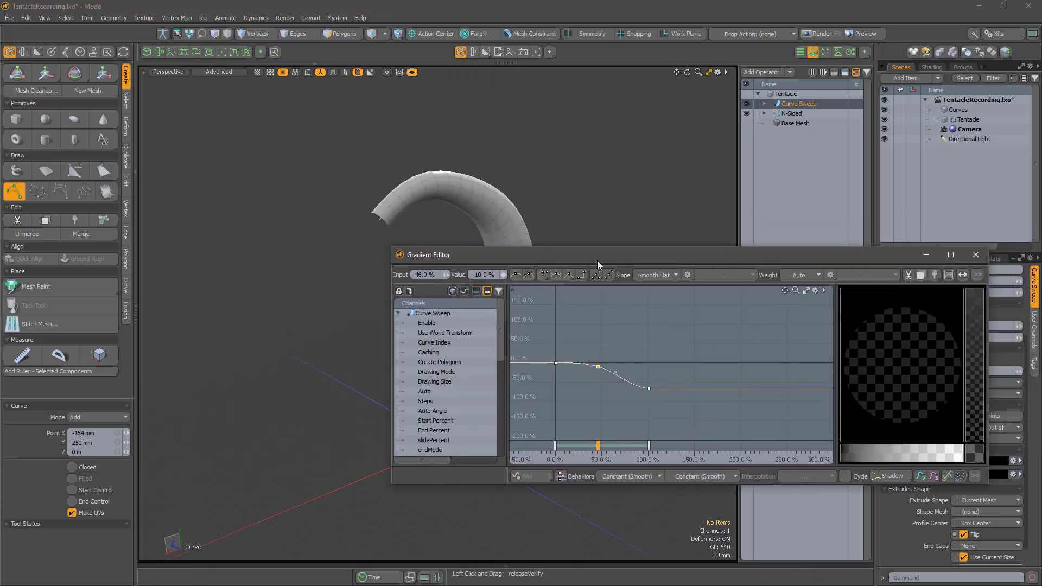
click(975, 255)
Add a Polygon Bevel operation above the Curve Sweep
click(763, 72)
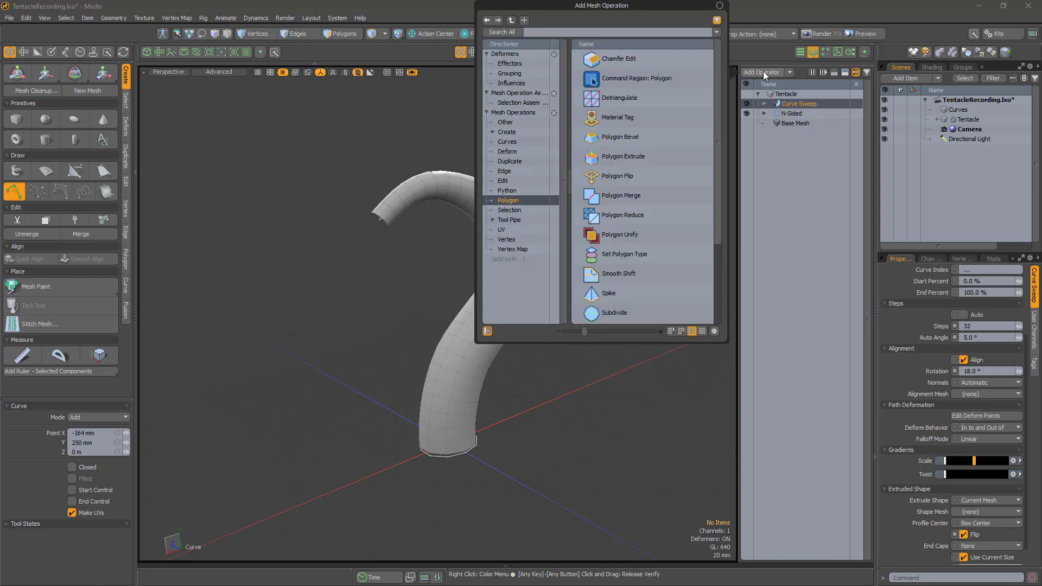
text(bevel)
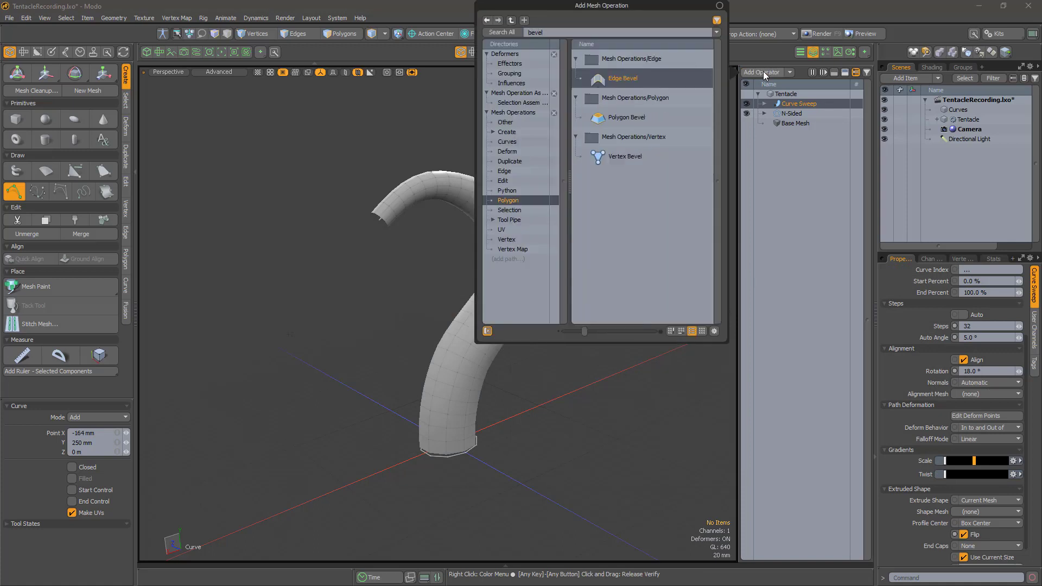
double_click(630, 115)
Add a Select by Pattern selection to the Polygon Bevel with the pattern 0,0,0,0,0,1,1,1,1
click(763, 103)
click(771, 123)
click(799, 134)
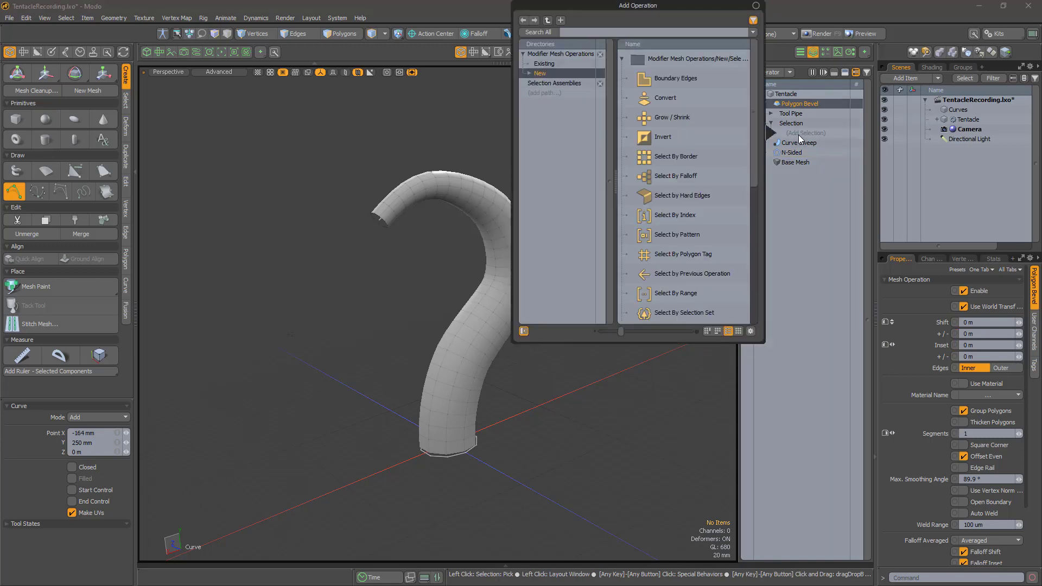
text(patter)
double_click(676, 79)
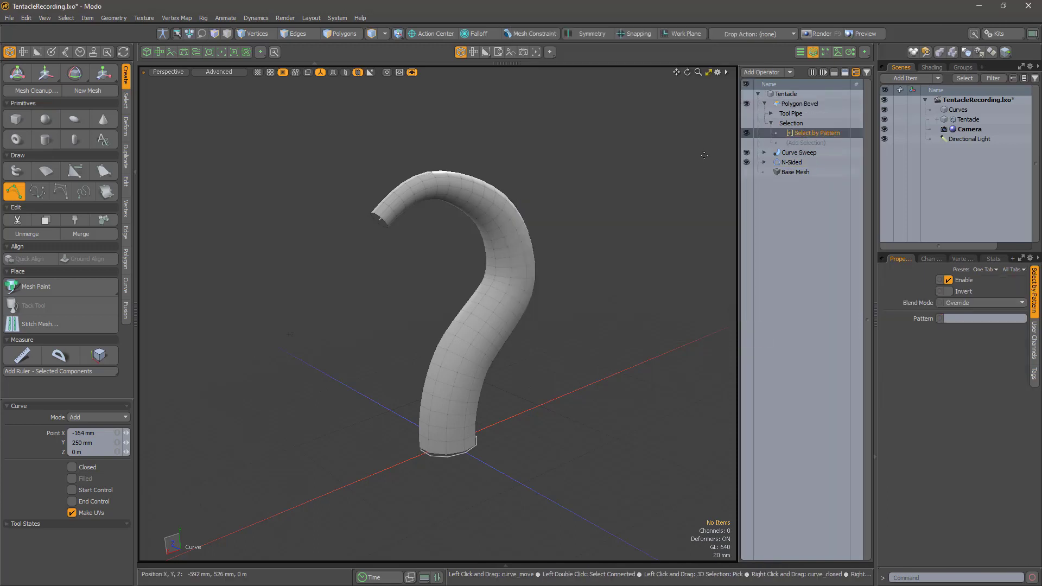
text(0,0,0,0,0,1,1,1,1)
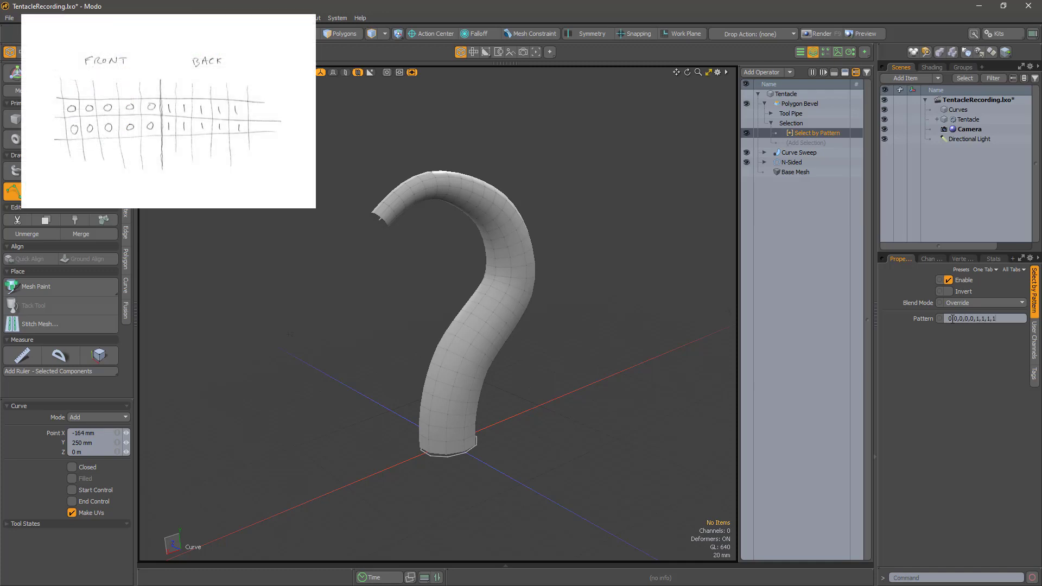
key(Return)
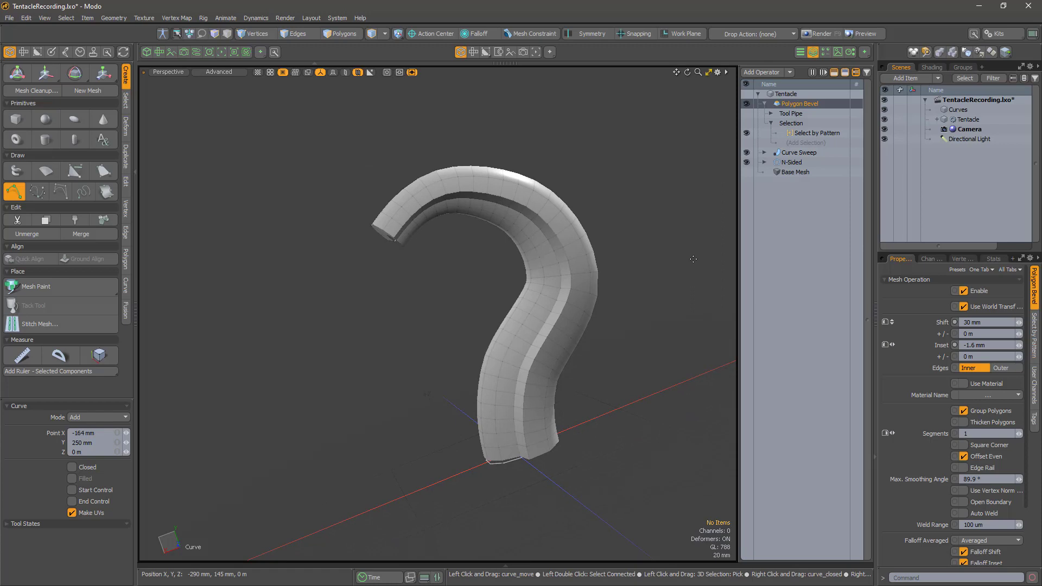
Add a Curve Falloff to the Polygon Bevel's tool pipe
click(771, 113)
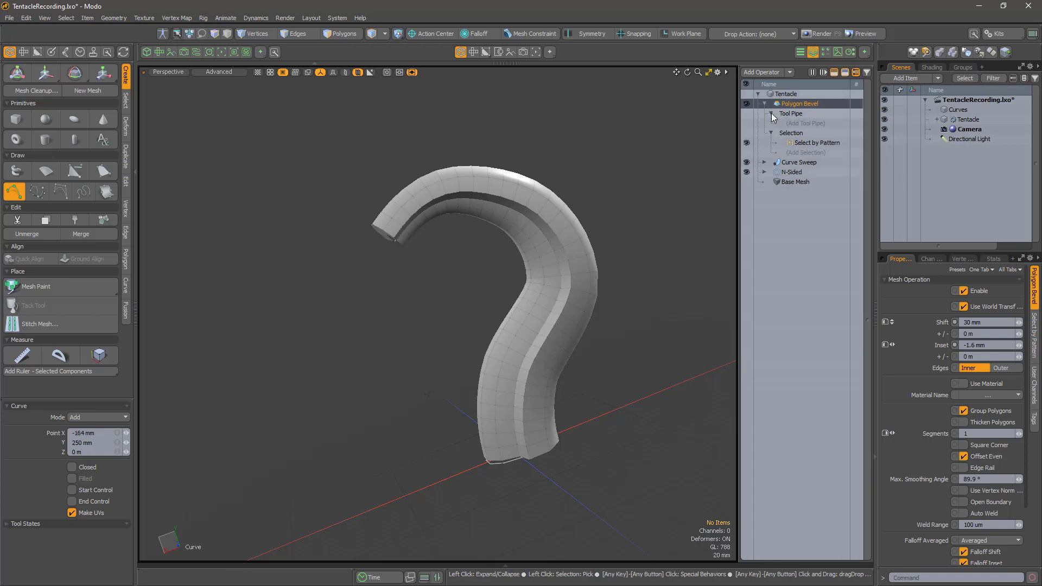
click(804, 123)
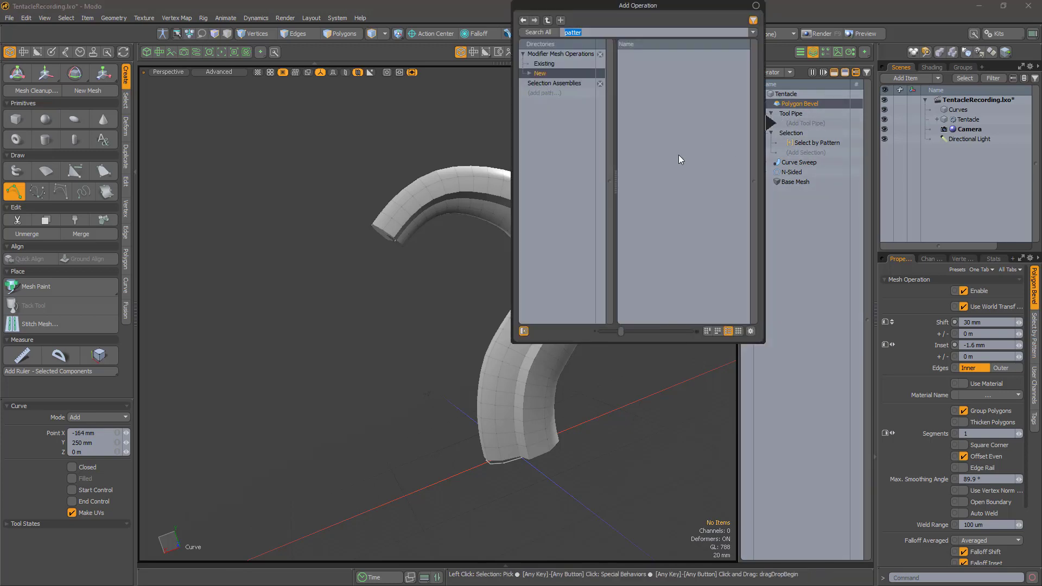
text(curv)
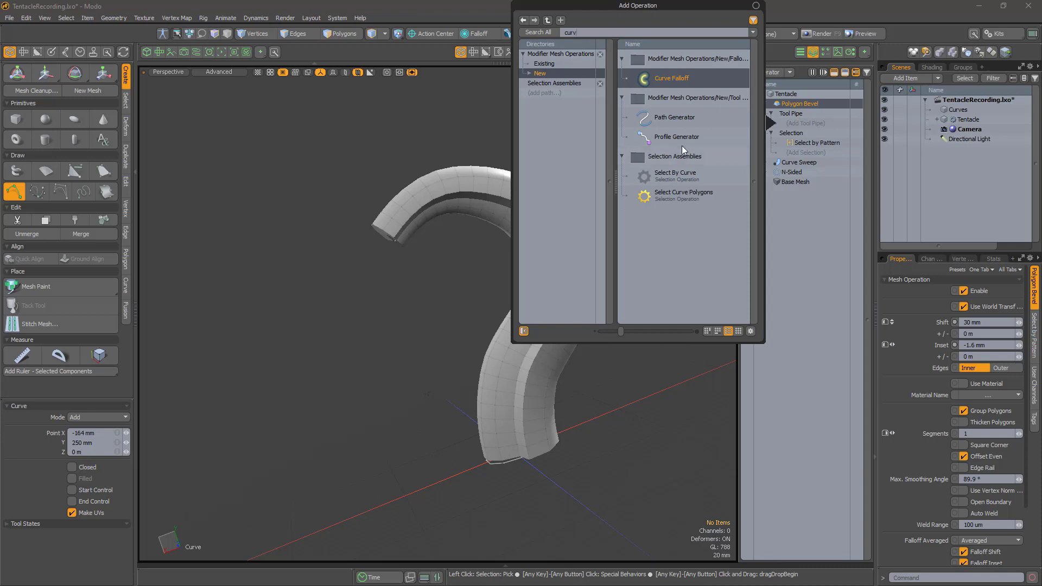
double_click(665, 81)
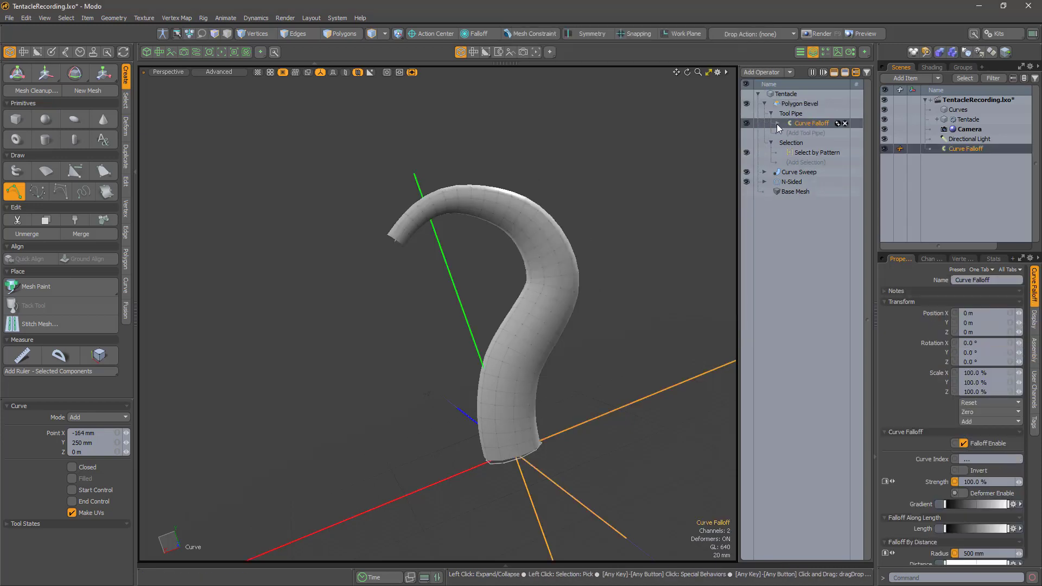
Assign the existing Curves mesh as the curve input of the Curve Falloff
click(777, 124)
click(784, 152)
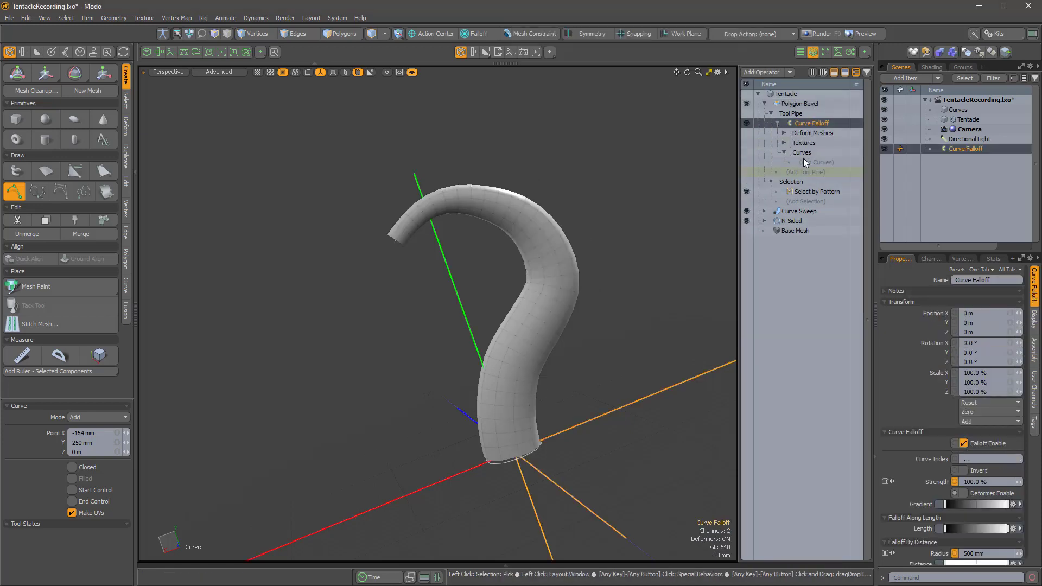
click(813, 163)
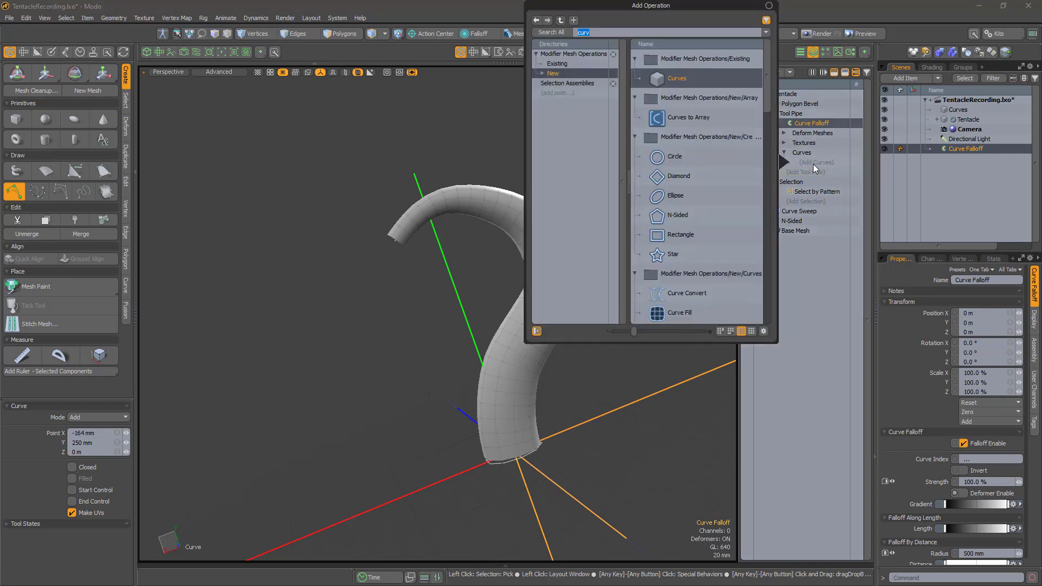
double_click(677, 78)
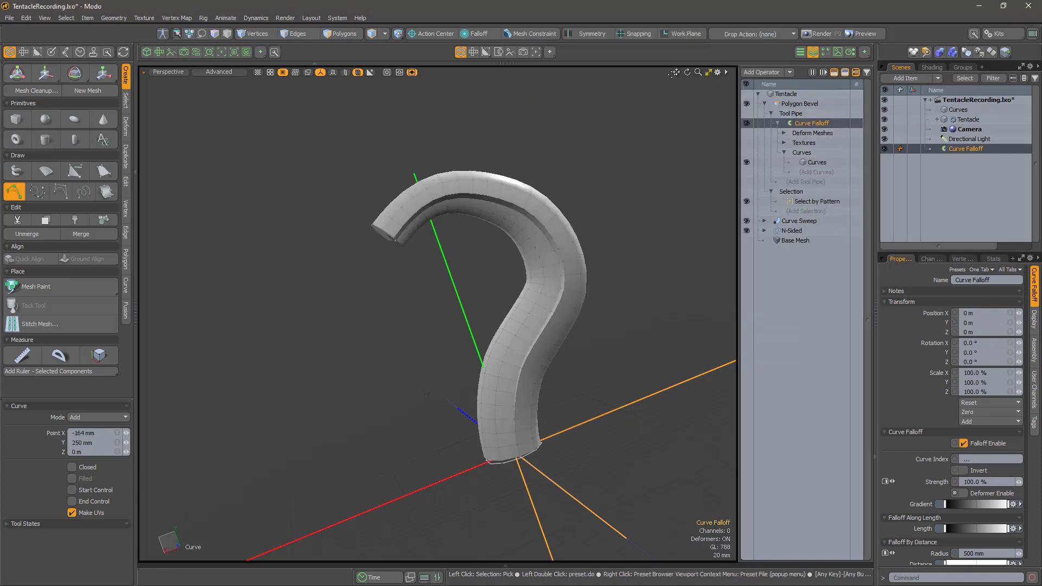
Invert the Curve Falloff that drives the Polygon Bevel
alt+drag(574, 419, 592, 428)
scroll(515, 399, up, 3)
scroll(582, 195, down, 3)
scroll(441, 125, up, 2)
scroll(441, 126, down, 2)
alt+drag(704, 336, 661, 365)
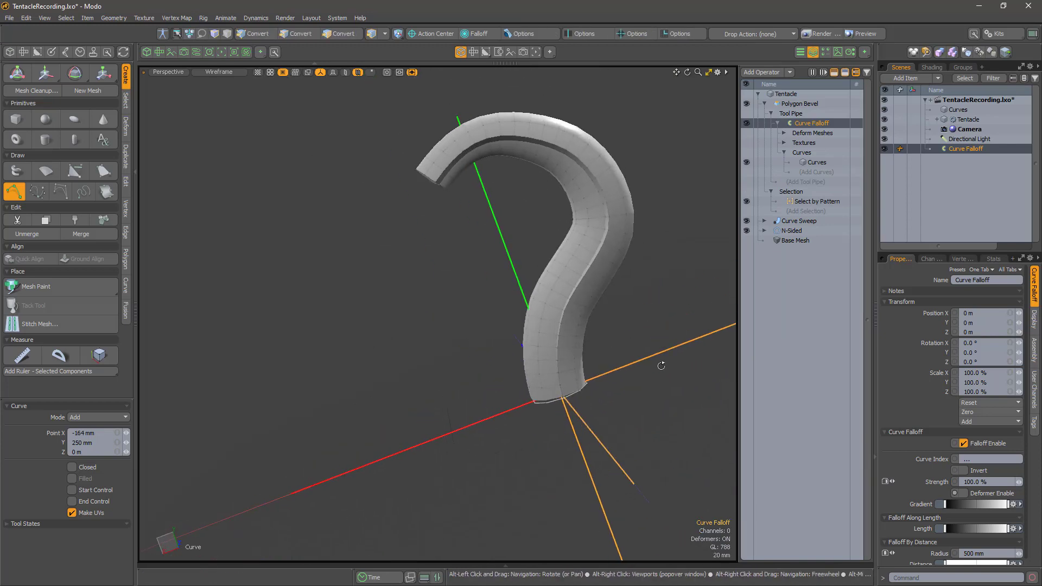
click(962, 470)
alt+drag(592, 259, 484, 322)
scroll(535, 338, up, 3)
scroll(534, 329, up, 4)
scroll(533, 329, down, 4)
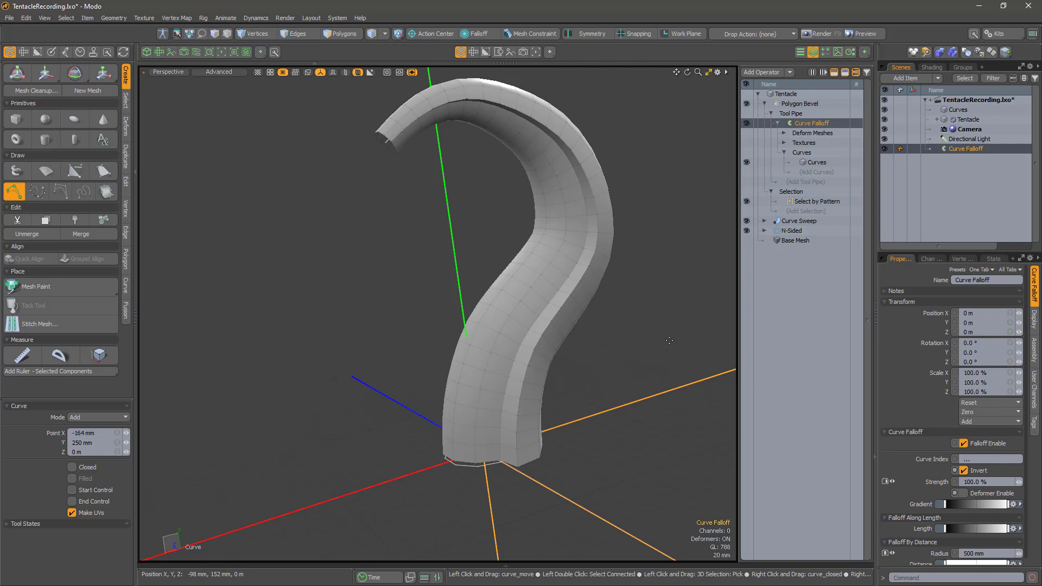
Add an Assign Selection Set operation directly above the Curve Sweep and name the set TentacleSuckers
click(799, 220)
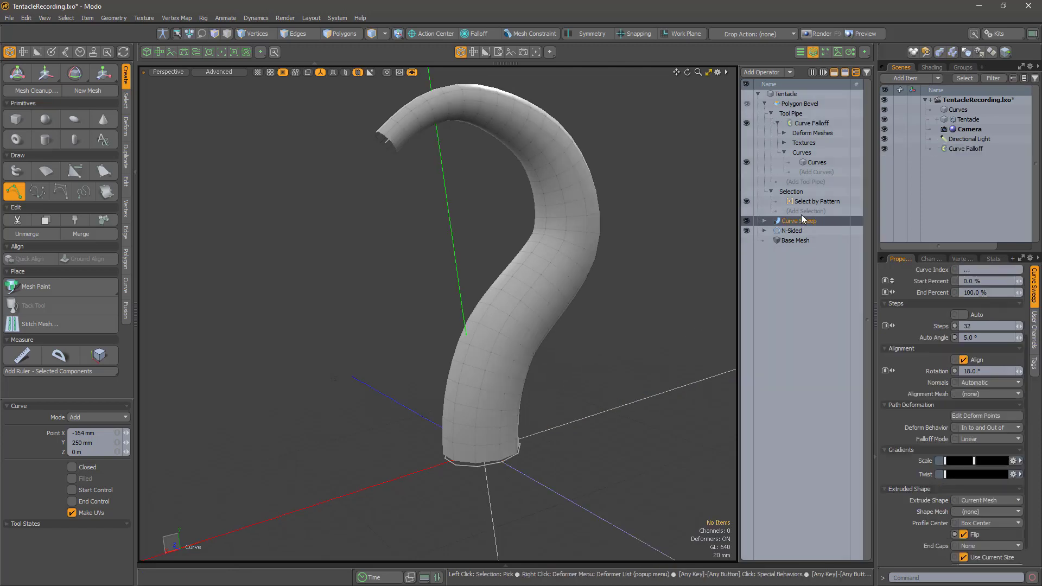
click(763, 73)
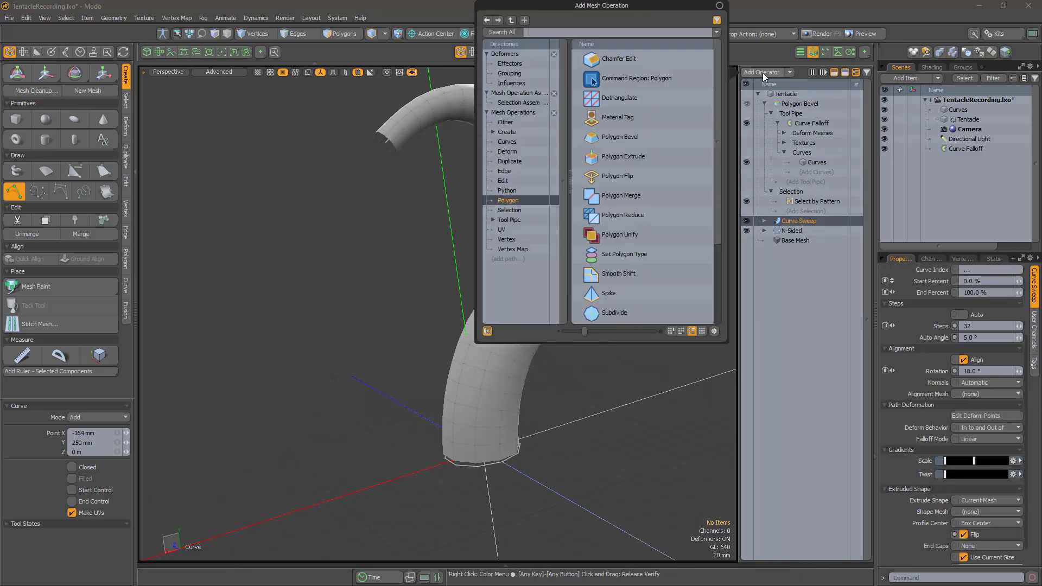
text(selec)
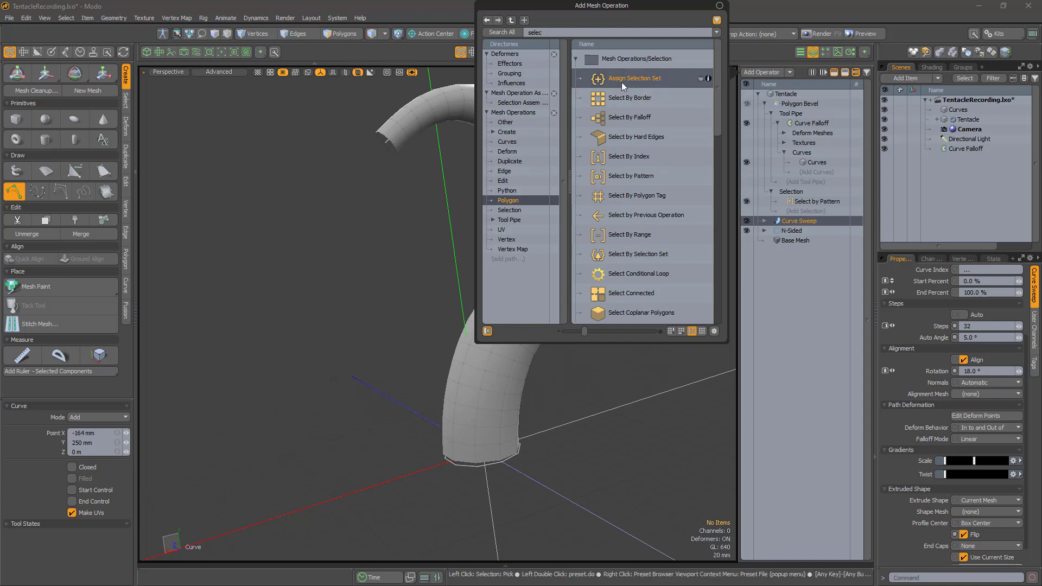
double_click(622, 81)
text(TentacleSuckers)
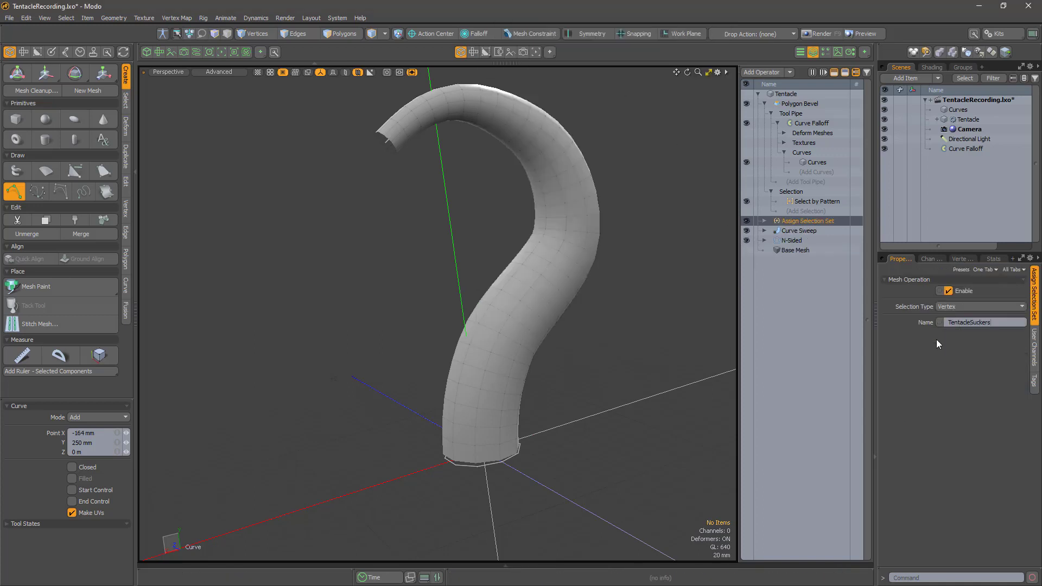
Add a new Select by Pattern to the Assign Selection Set, with ten zeros followed by 0,1,0,1,0,0,0,0,0,0 as the pattern
click(763, 221)
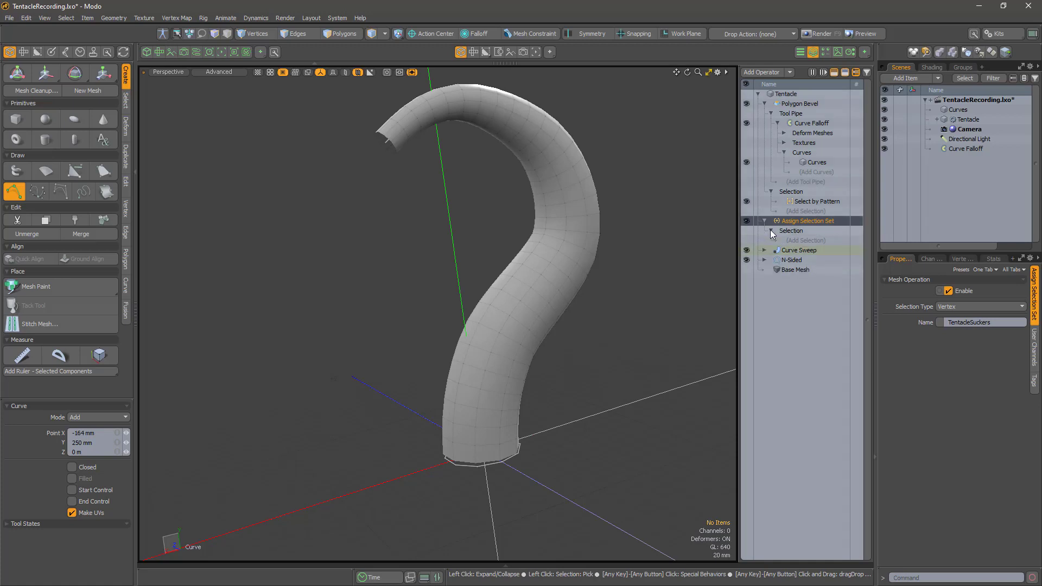
click(805, 240)
text(pattern)
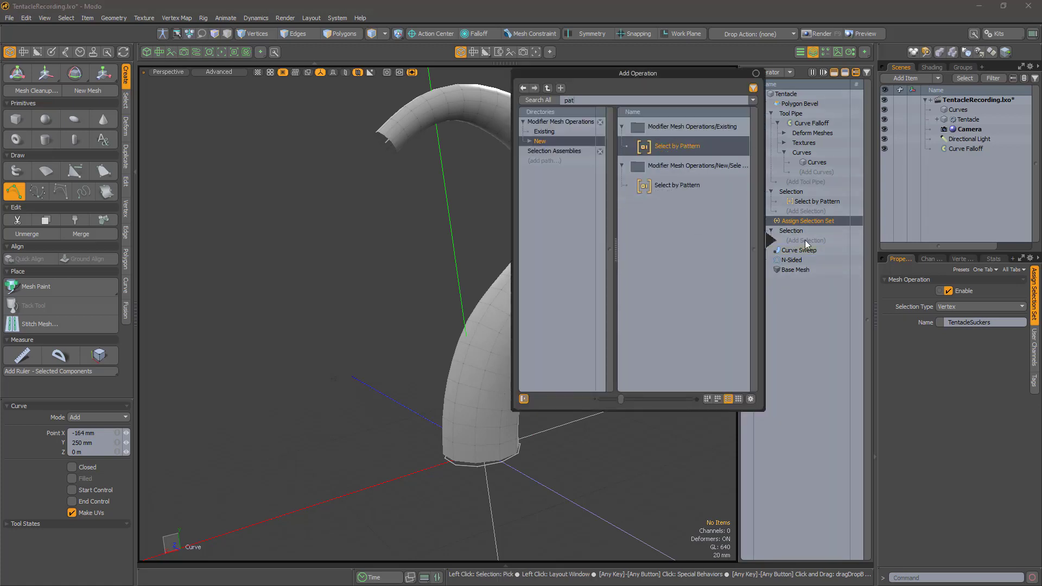
double_click(675, 185)
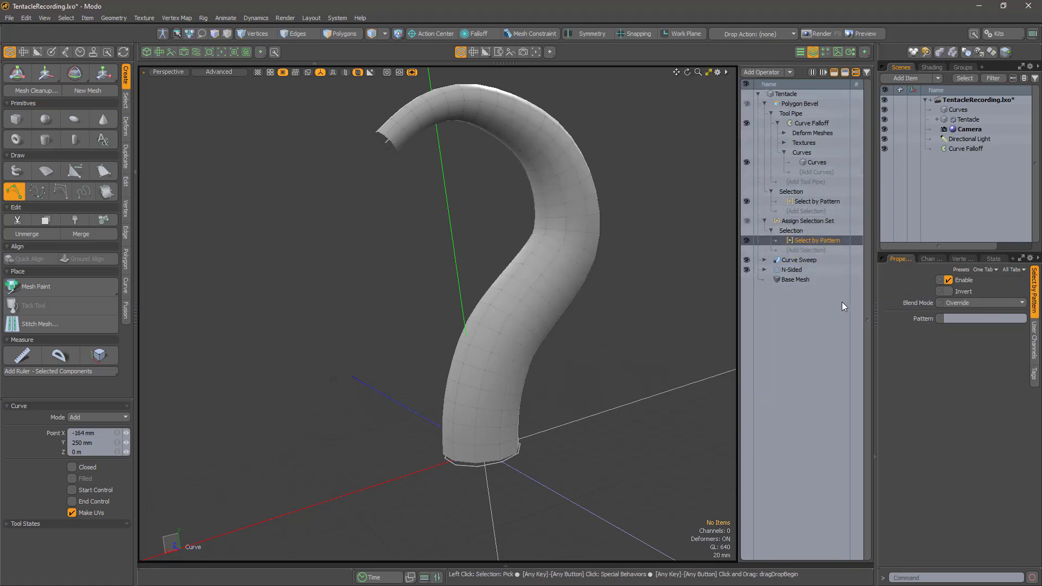
click(950, 318)
text(0,0,0,)
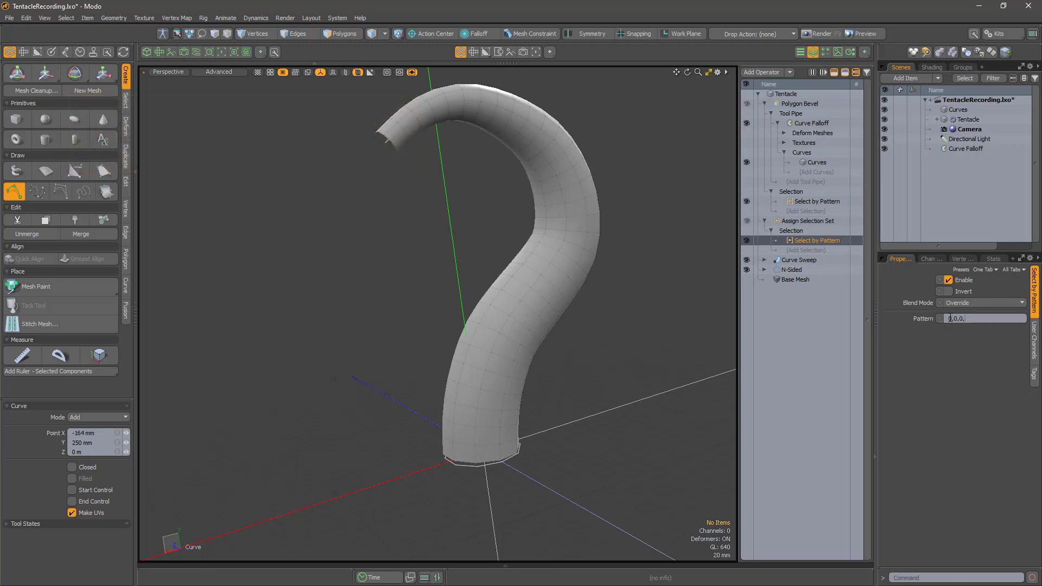
text(0,0,0,0,0,0,0,0,)
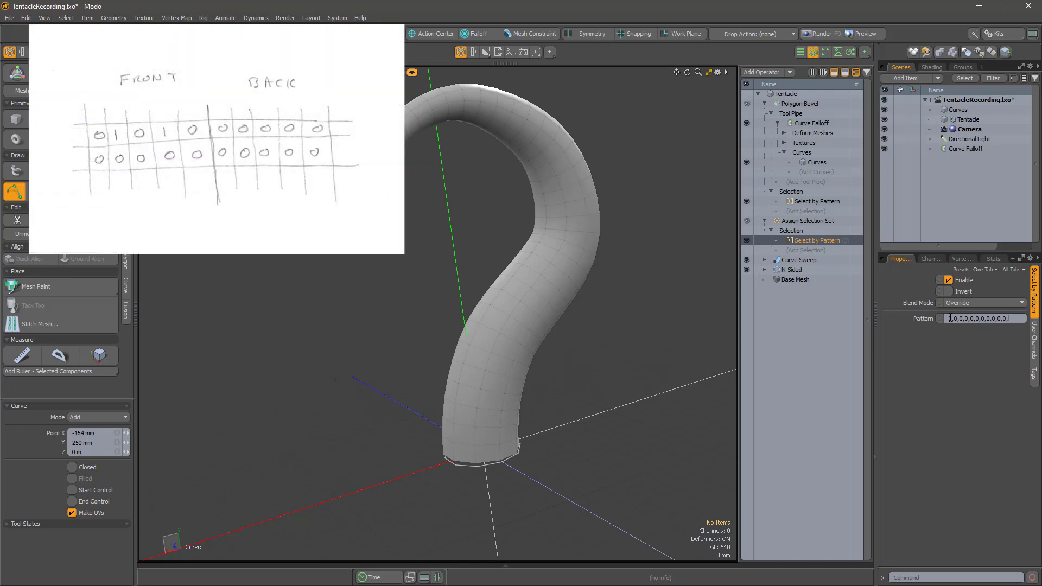
text(1,0,0,0,0,)
key(Return)
Set the selection type of the Assign Selection Set operation to Polygon
click(813, 220)
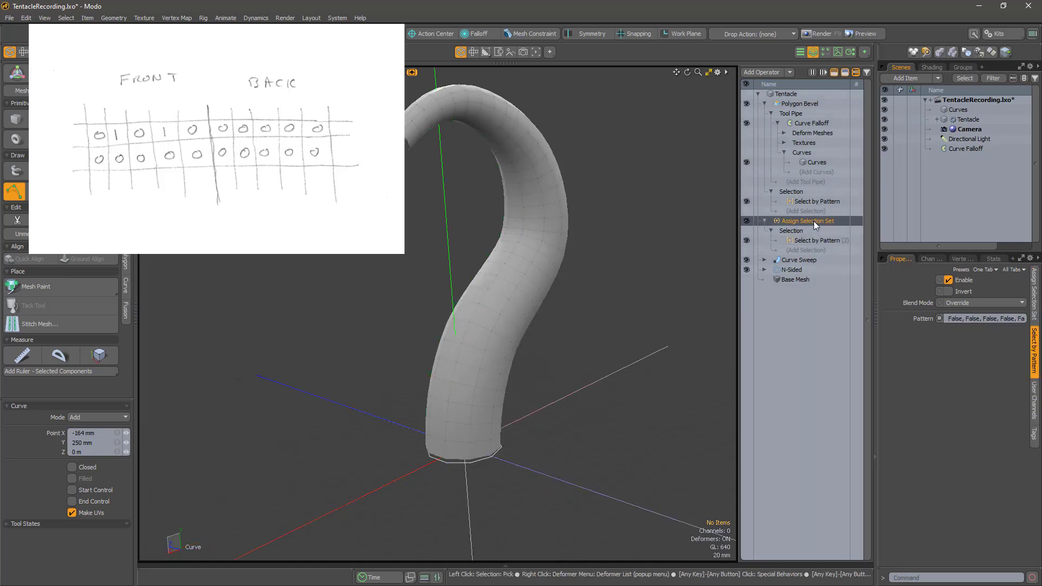
click(989, 308)
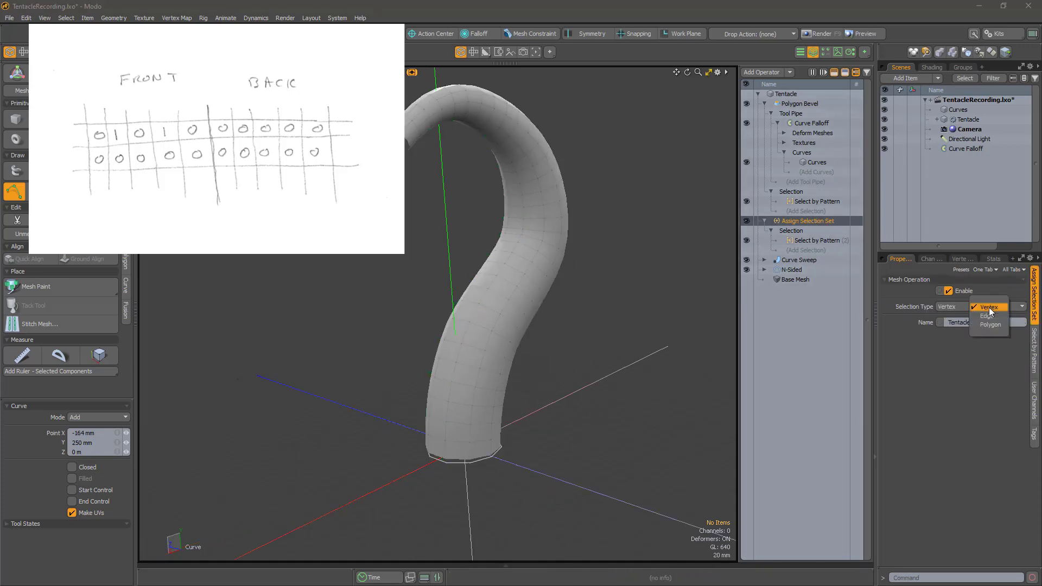
click(994, 324)
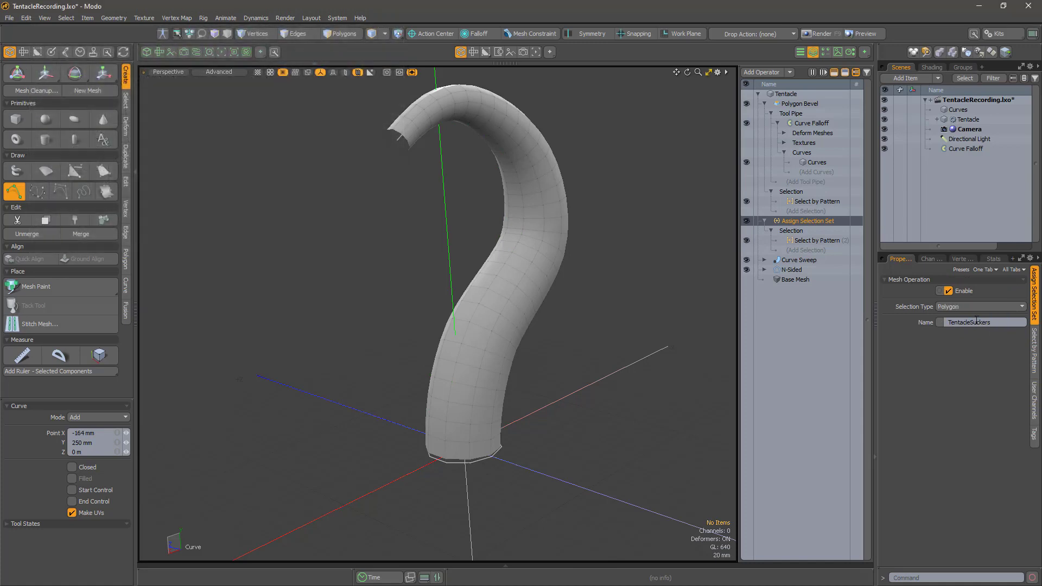
click(819, 242)
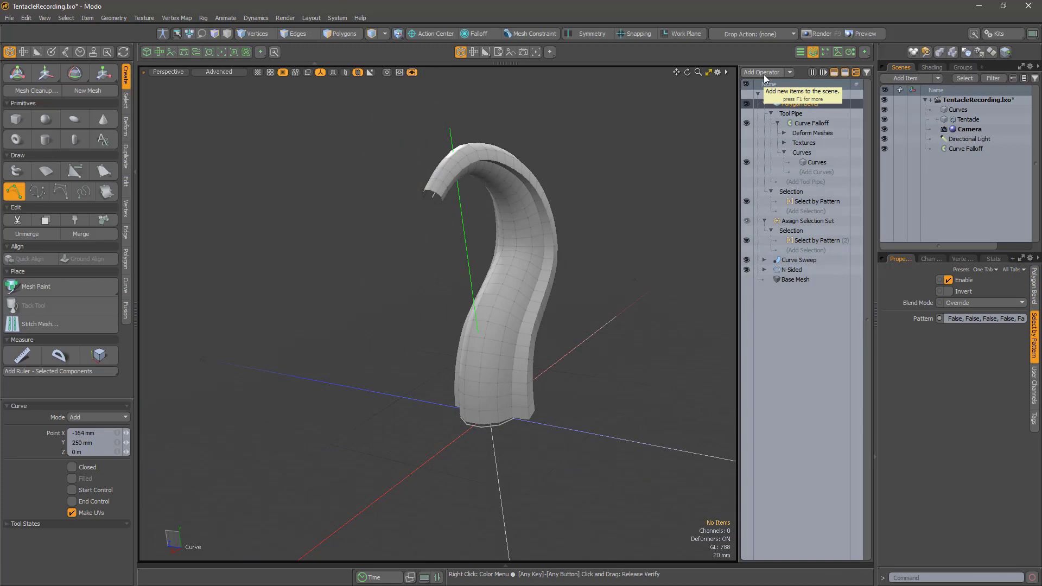
Add a second Polygon Bevel above the existing one in the Tentacle's operation stack
click(764, 74)
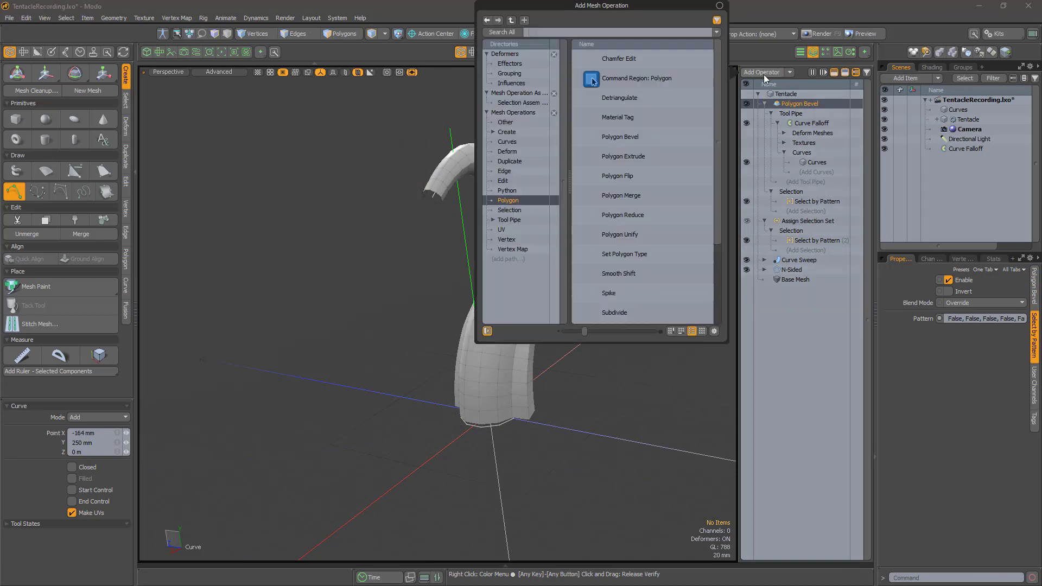
text(bevel)
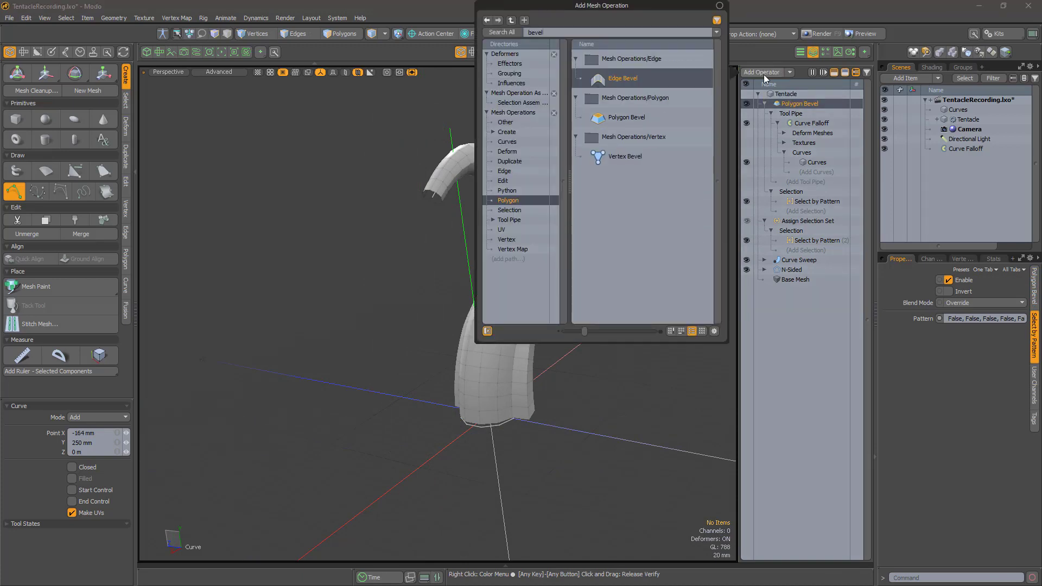
double_click(638, 115)
Add a Select By Selection Set to the second Polygon Bevel and point it to the TentacleSuckers set
click(771, 123)
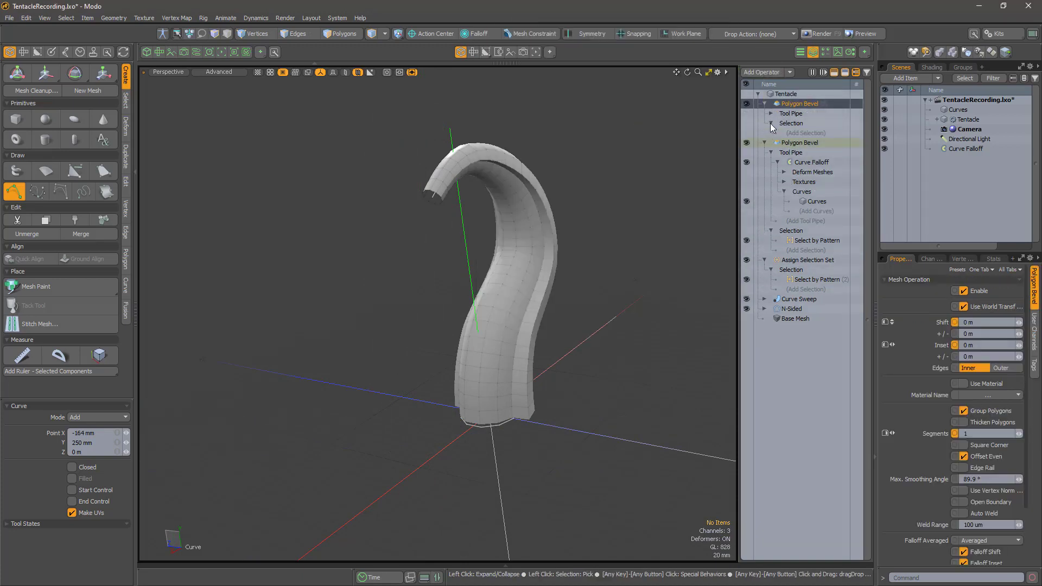
click(803, 135)
text(set)
double_click(676, 80)
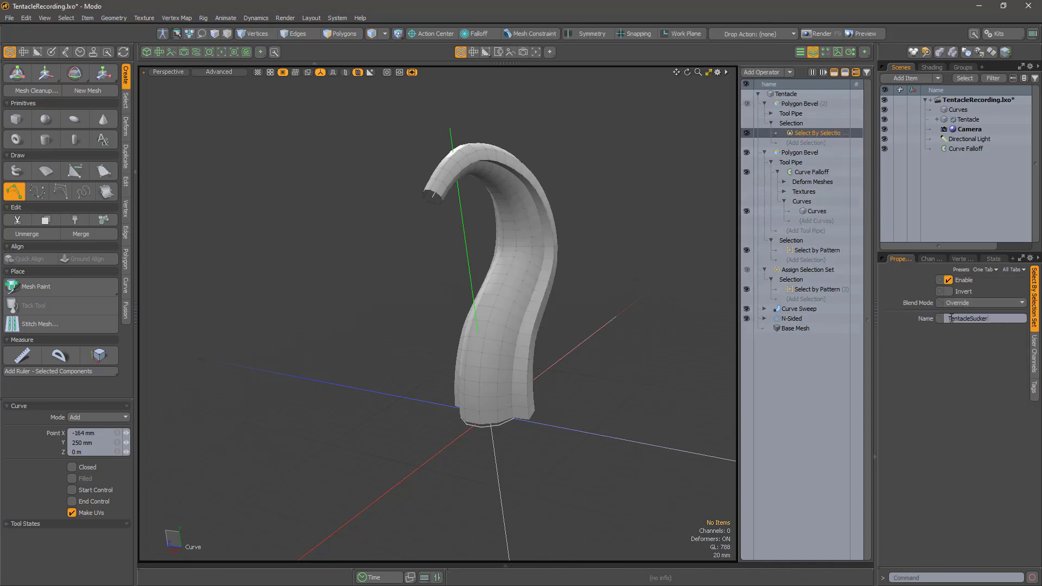
alt+drag(651, 179, 646, 155)
Set the second Polygon Bevel's shift to 6.5 mm and its inset to -7.7 mm
click(799, 103)
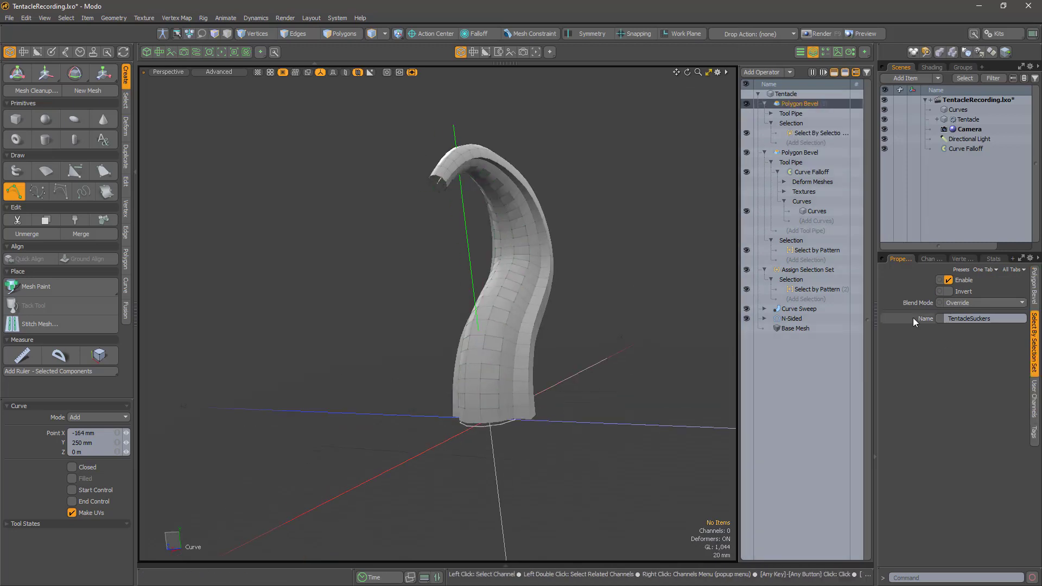
drag(1019, 322, 1003, 345)
alt+drag(348, 317, 510, 331)
alt+shift+drag(510, 331, 358, 344)
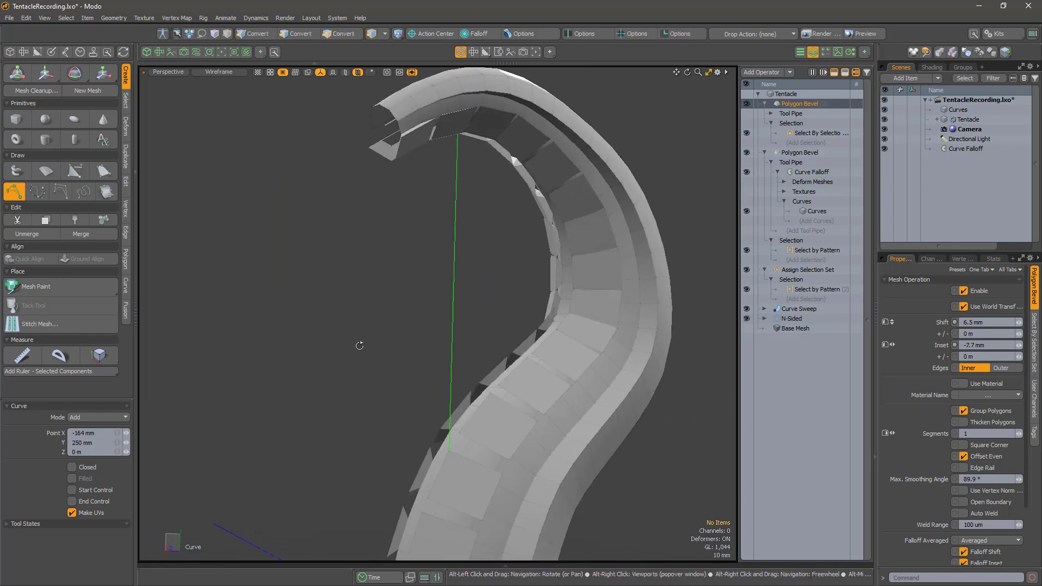
ctrl+alt+drag(543, 255, 474, 291)
Add the existing Curve Falloff to the tool pipe of the second Polygon Bevel
click(770, 112)
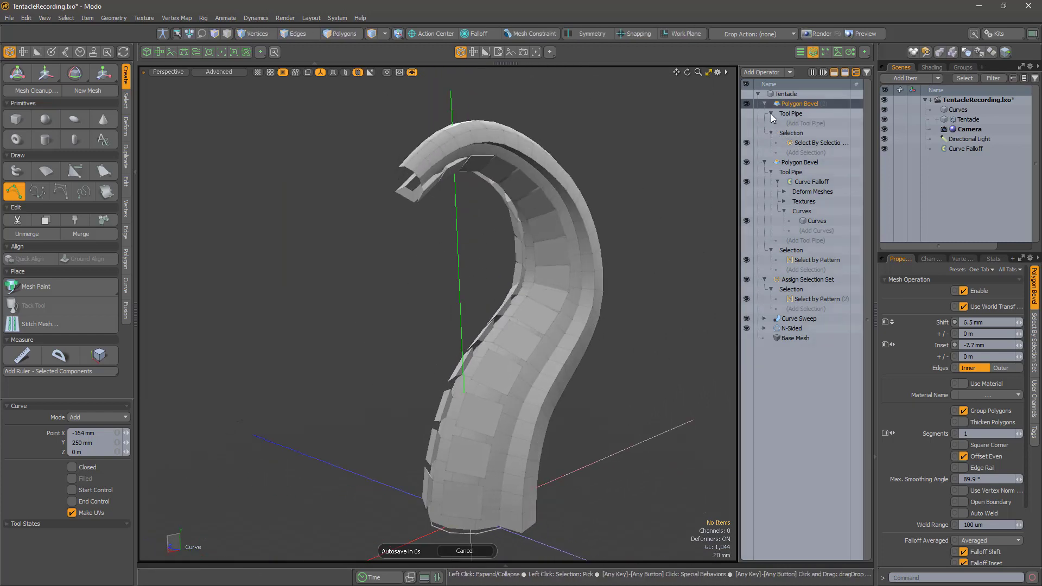
click(808, 123)
text(cur)
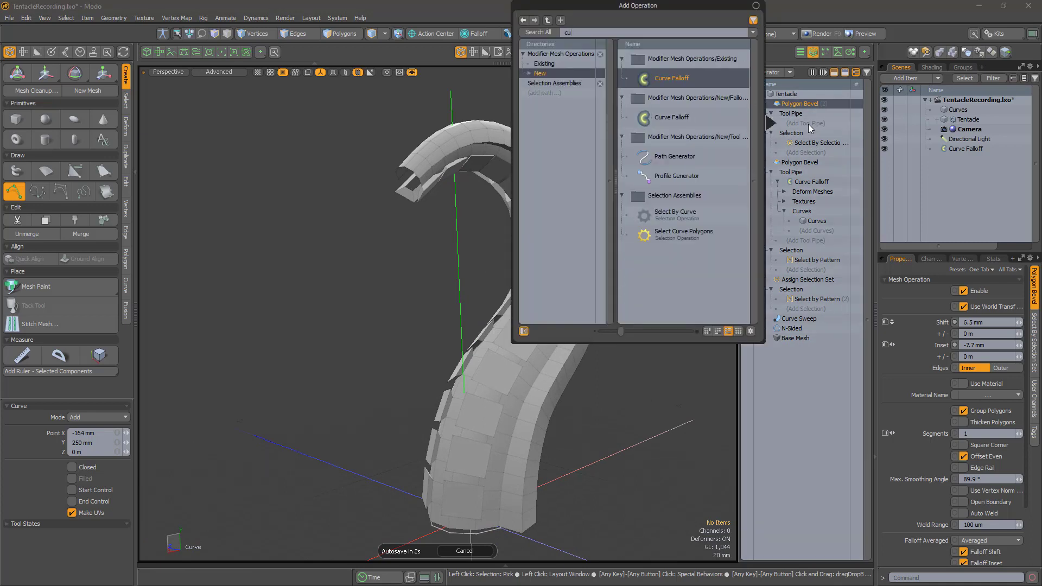
double_click(672, 78)
scroll(473, 325, up, 5)
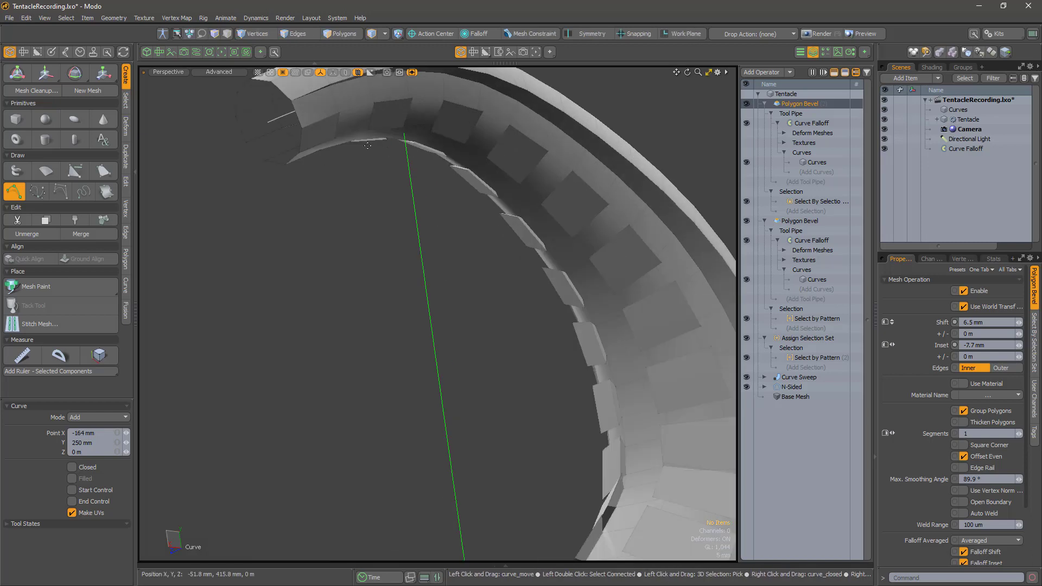
scroll(596, 287, down, 3)
alt+drag(596, 287, 585, 315)
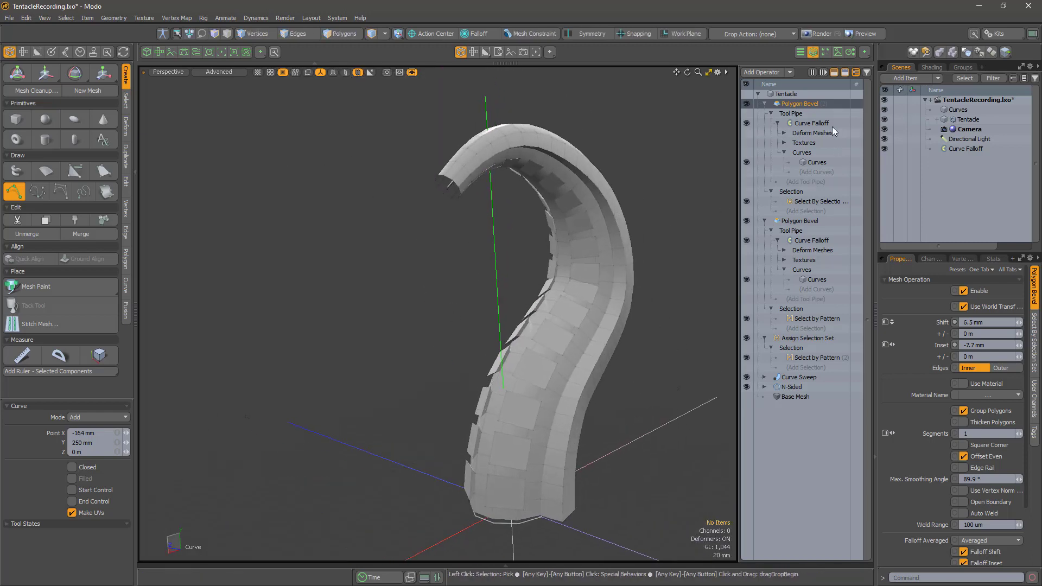
Add a Set Polygon Type operation at the top of the stack with the type Catmull-Clark
click(761, 72)
text(poly)
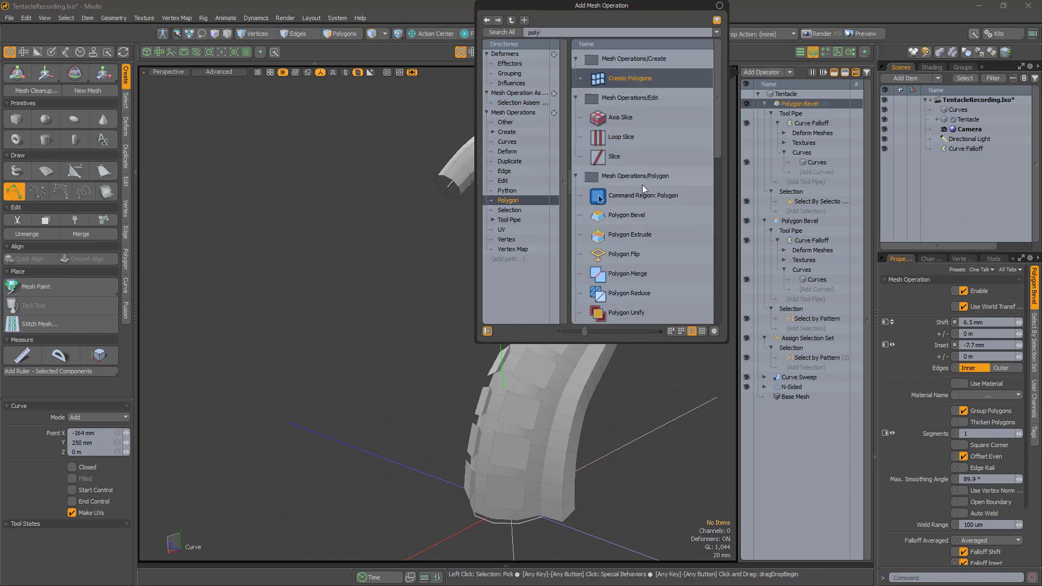
scroll(642, 185, down, 3)
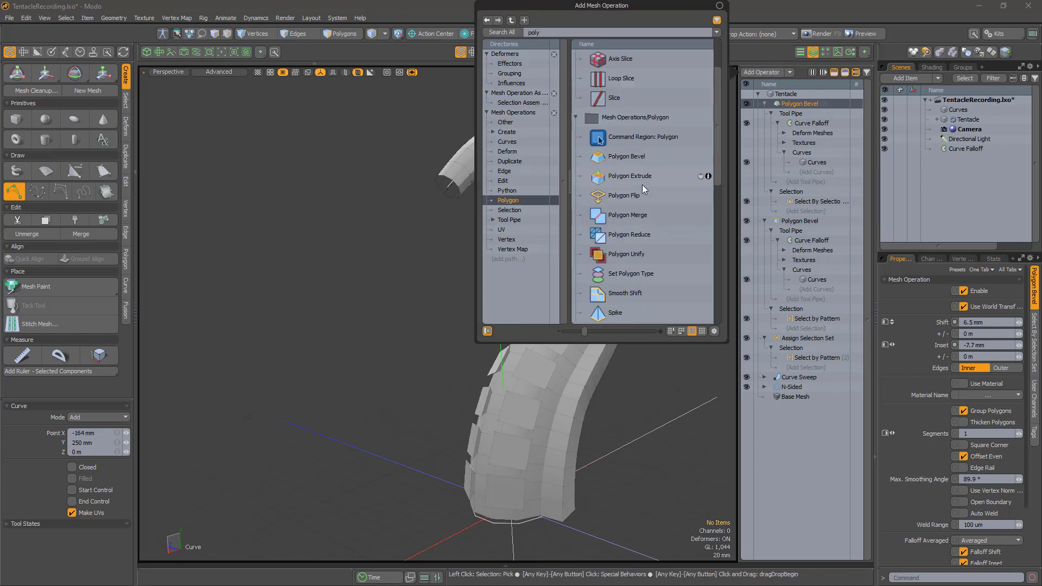
double_click(636, 272)
click(969, 308)
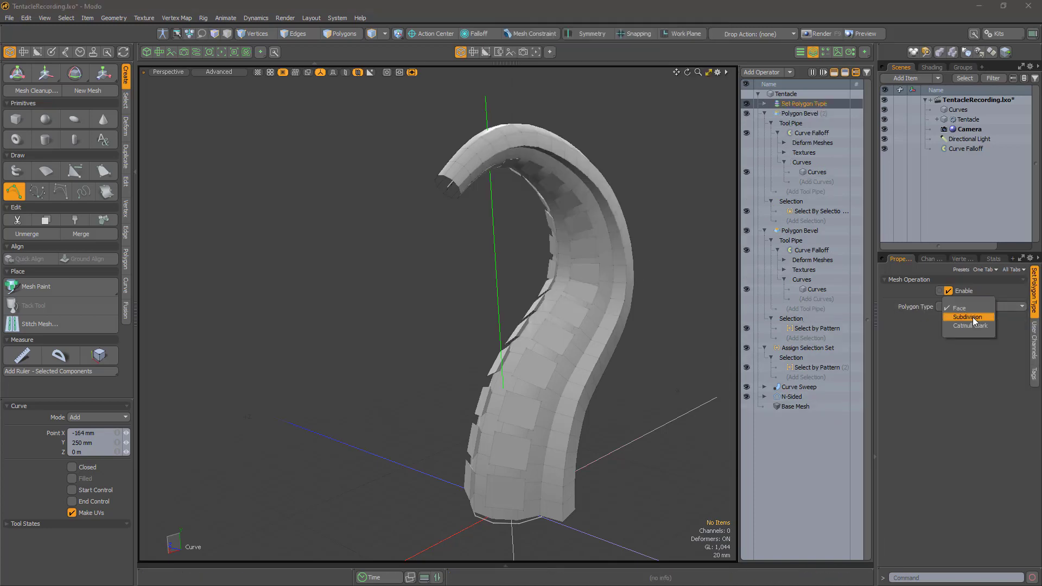
click(973, 325)
scroll(543, 310, up, 3)
alt+drag(542, 309, 404, 203)
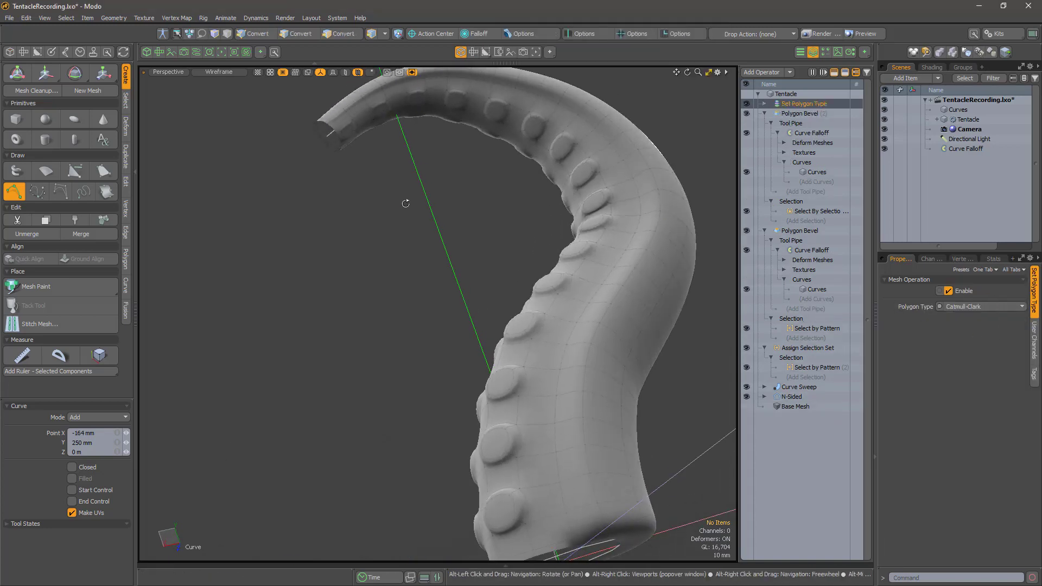
Add a third Polygon Bevel between the sucker bevel and the Set Polygon Type operation
click(796, 115)
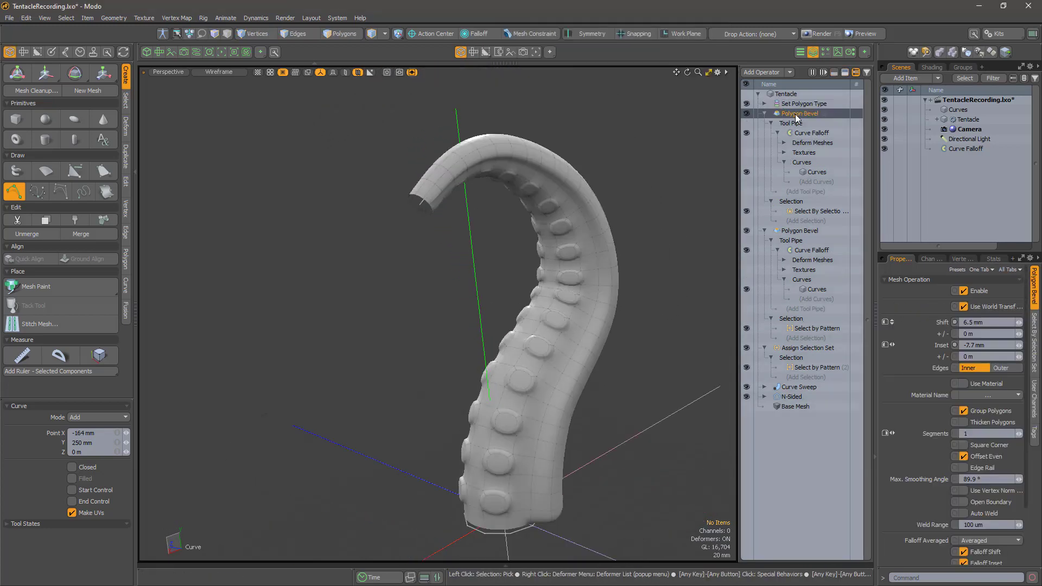
click(766, 72)
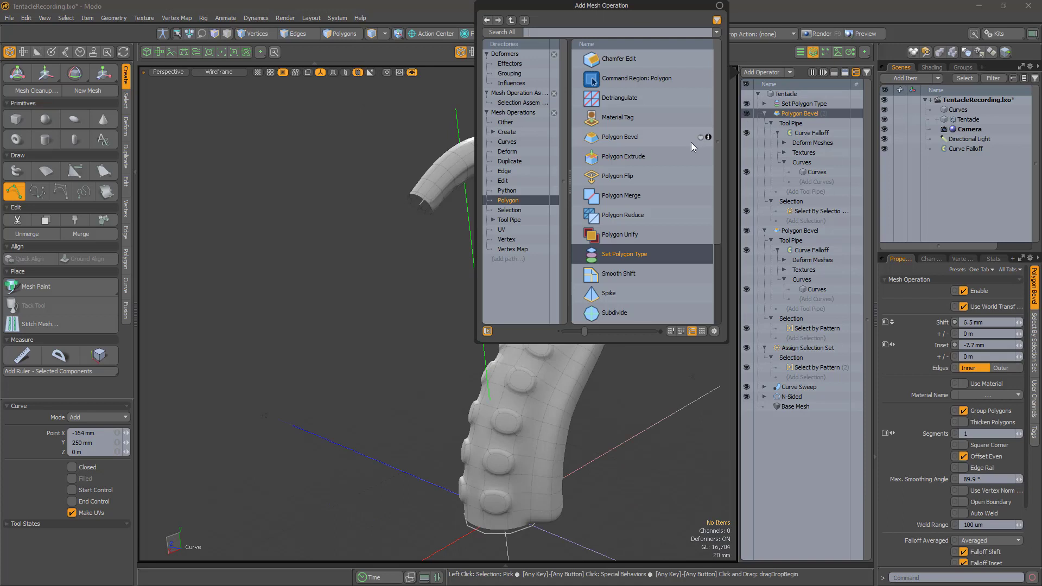
double_click(691, 142)
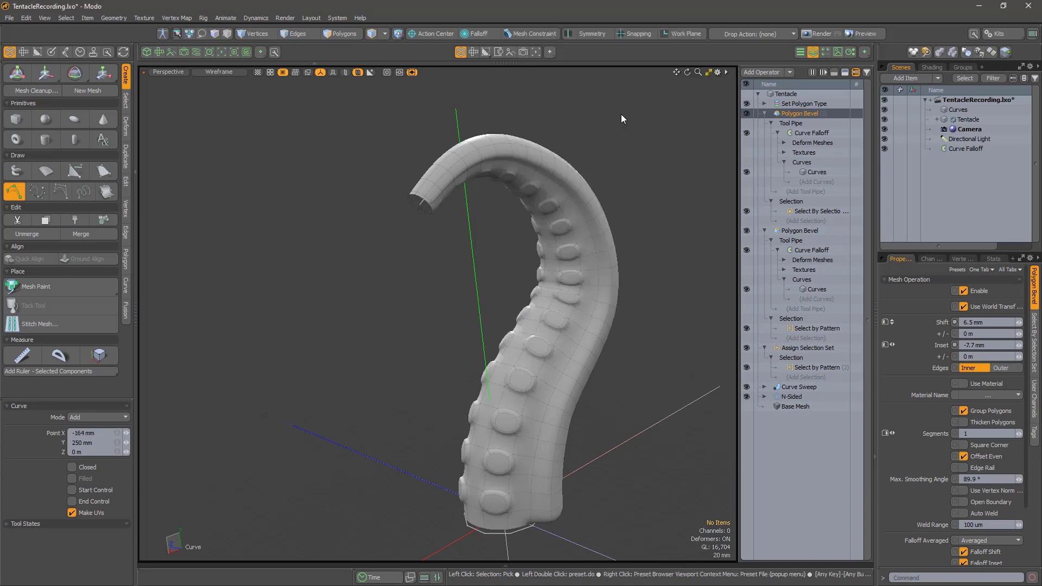
Add a Select by Previous Operation to the third Polygon Bevel with Polygon Bevel (2) as its source item
click(764, 114)
click(797, 144)
text(prev)
double_click(679, 80)
click(966, 319)
click(968, 357)
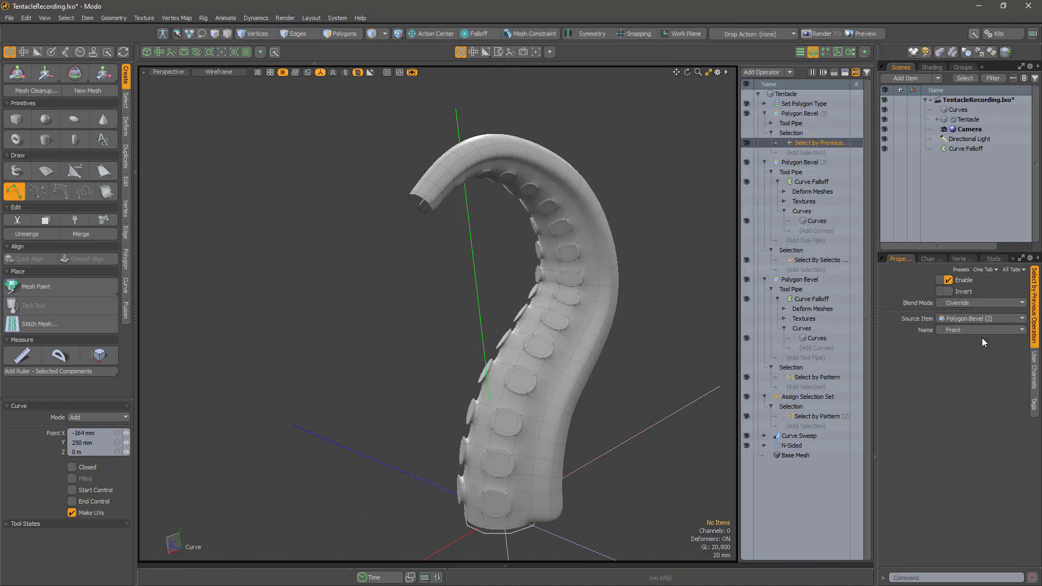
Set the third Polygon Bevel's shift to 7.2 mm and its inset to 100 um
click(799, 113)
alt+drag(412, 325, 491, 326)
ctrl+alt+drag(491, 325, 614, 315)
drag(1018, 322, 1020, 345)
ctrl+alt+drag(614, 314, 565, 288)
alt+drag(564, 287, 510, 255)
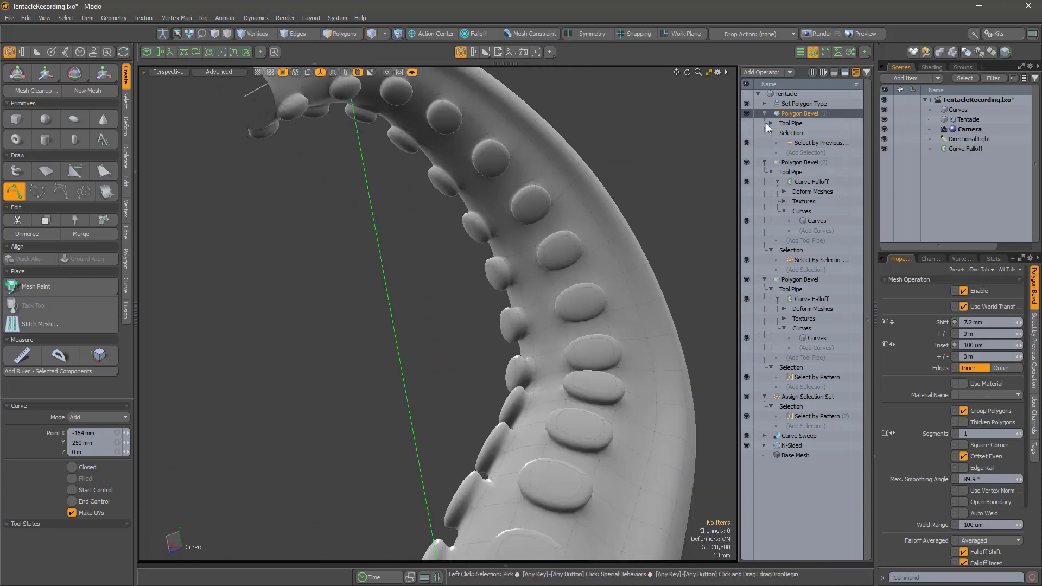
Add the existing Curve Falloff to the tool pipe of the third Polygon Bevel
click(771, 123)
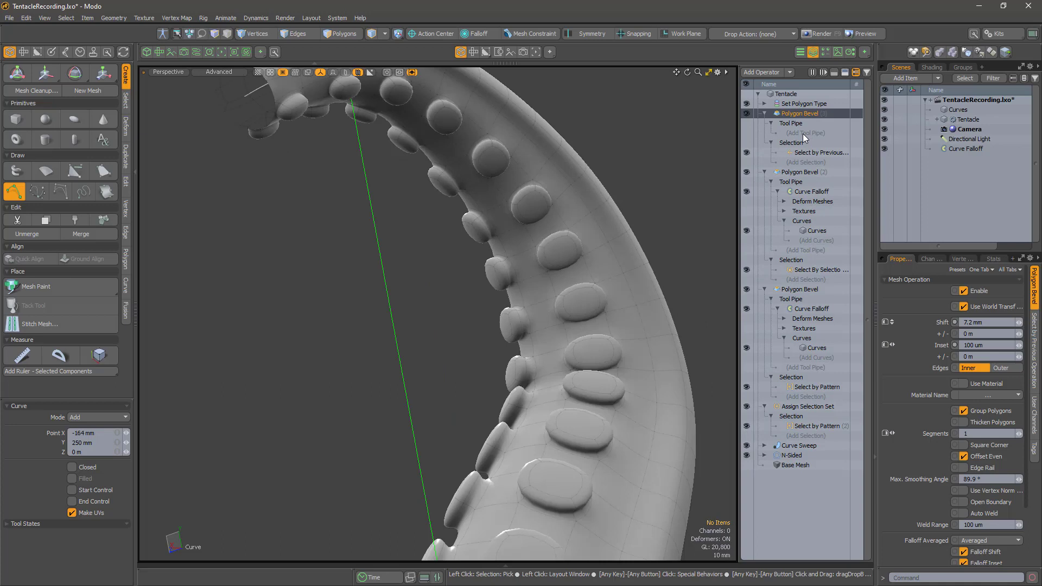
click(802, 133)
click(548, 64)
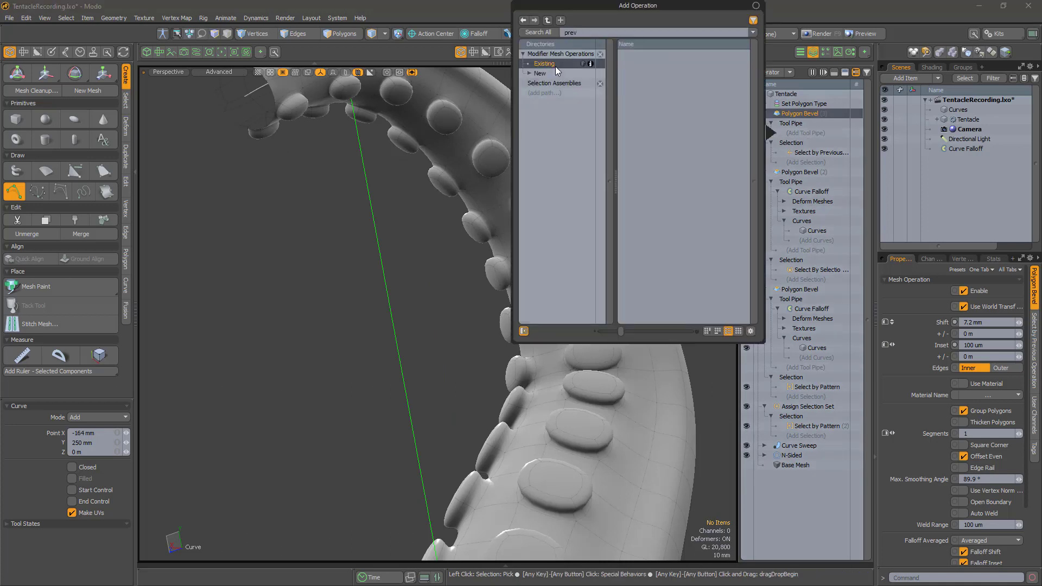
key(BackSpace)
text(curv)
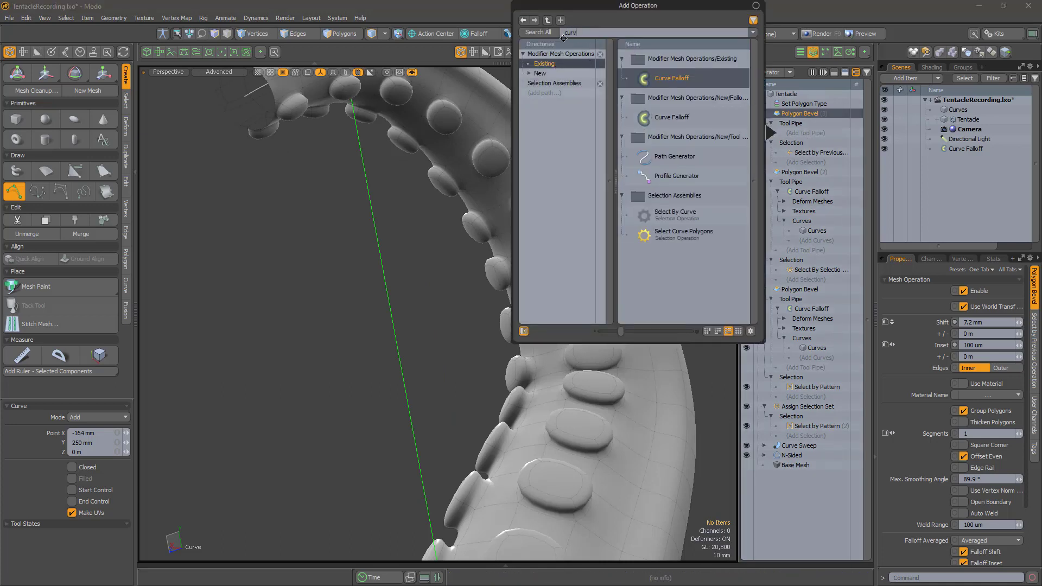
double_click(661, 79)
scroll(591, 299, down, 5)
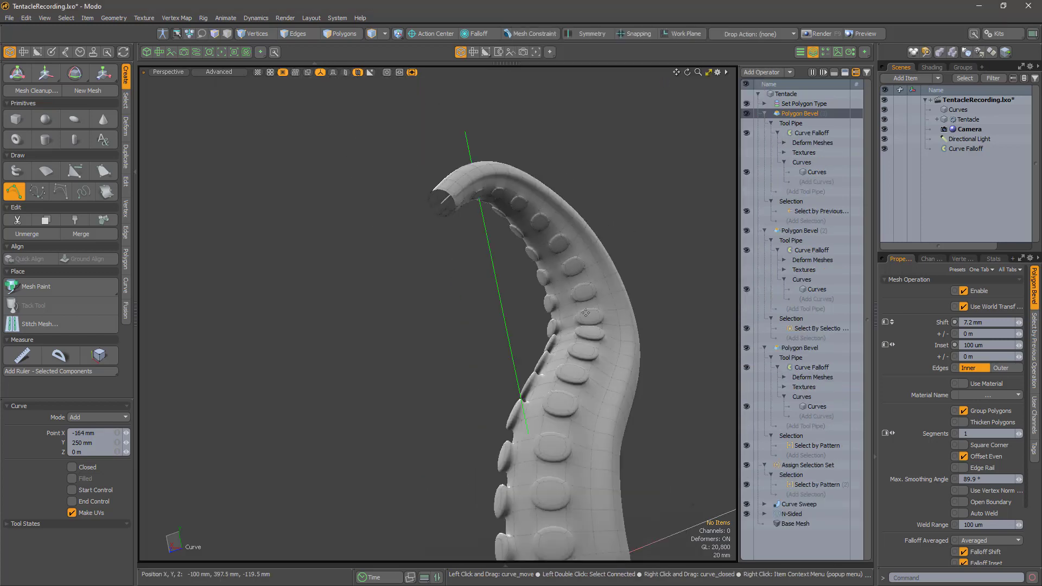
Add a fourth Polygon Bevel below the Set Polygon Type operation and attach the existing Curve Falloff to its tool pipe
click(764, 73)
click(764, 73)
double_click(625, 79)
click(805, 133)
double_click(661, 80)
Add a Select by Previous Operation to the fourth Polygon Bevel and set its shift to 8.1 mm and inset to 7.5 mm
click(778, 132)
click(805, 161)
text(prev)
double_click(692, 78)
click(800, 114)
drag(1018, 322, 1031, 345)
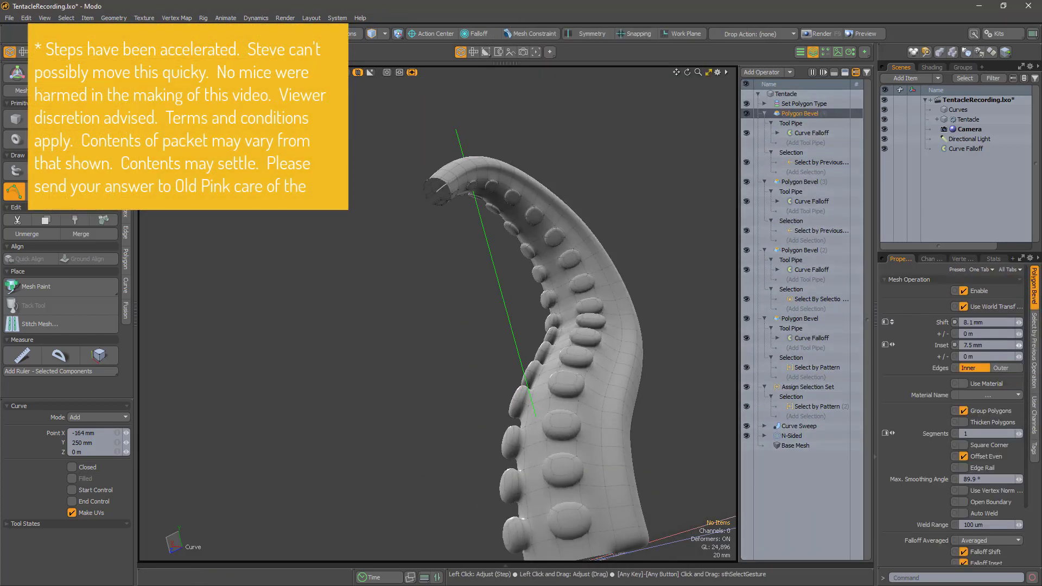
Add a fifth Polygon Bevel driven by the existing Curve Falloff and a Select by Previous Operation selection
click(762, 72)
double_click(697, 92)
click(805, 132)
double_click(683, 77)
click(805, 162)
text(prev)
double_click(690, 98)
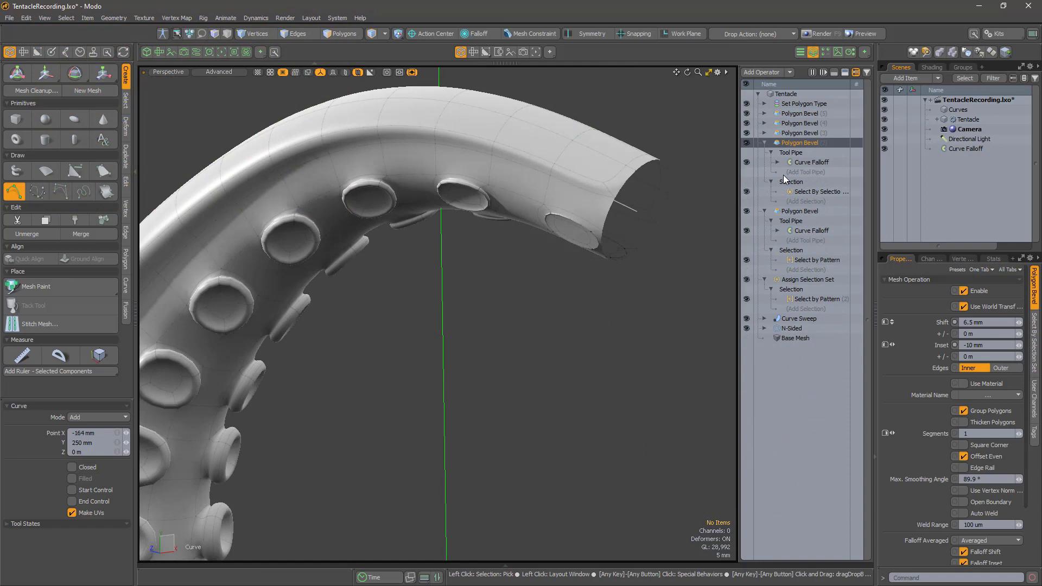
Add a Select By Falloff above the selection set in the second Polygon Bevel and set its blend mode to Multiply
click(798, 202)
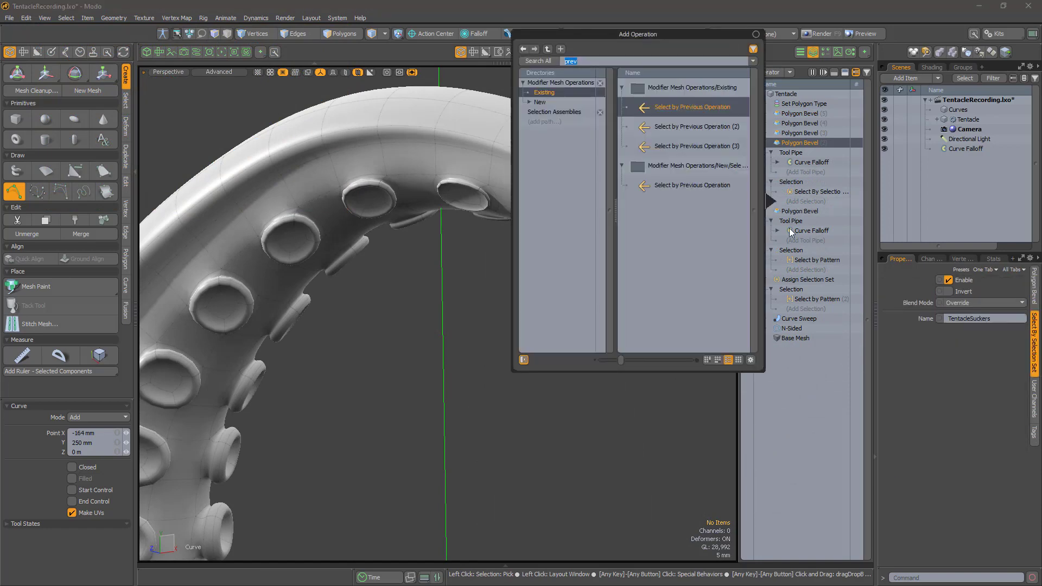
text(falloff)
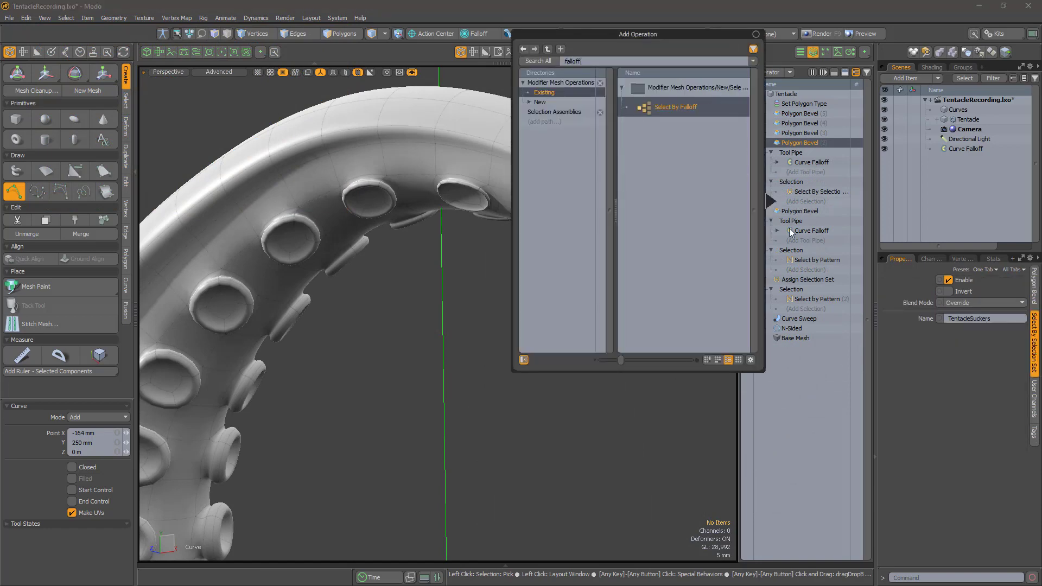
double_click(682, 111)
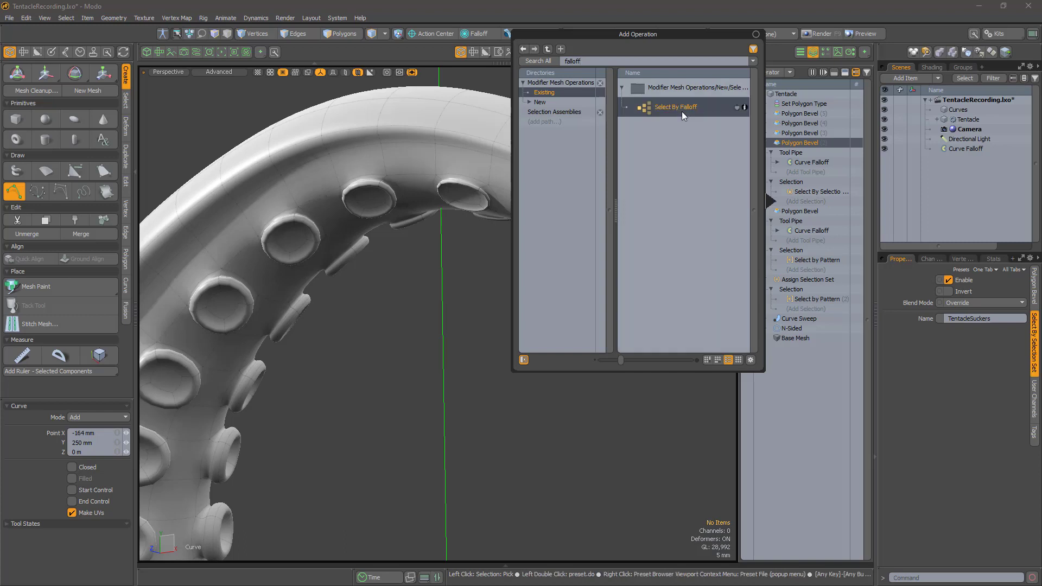
click(988, 304)
click(990, 329)
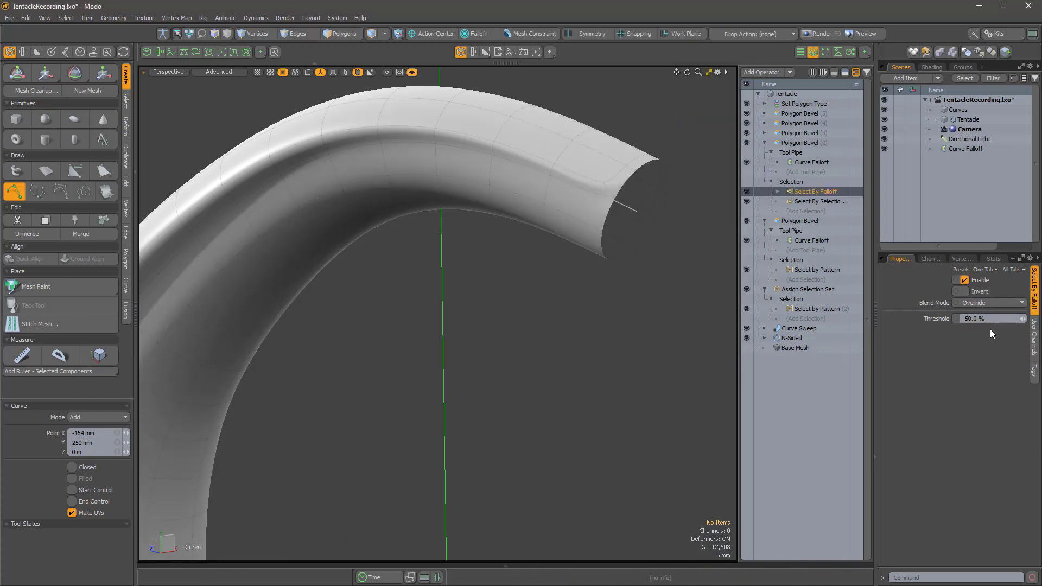
Assign the existing Curve Falloff to the second Polygon Bevel's Select By Falloff and set the threshold to 13.5 %
click(777, 191)
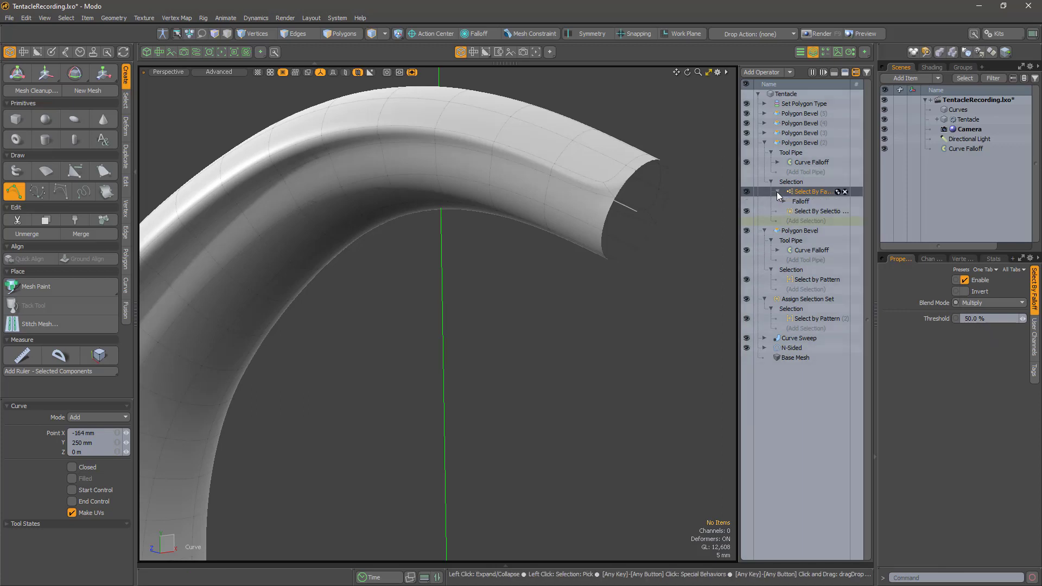
click(784, 201)
click(814, 211)
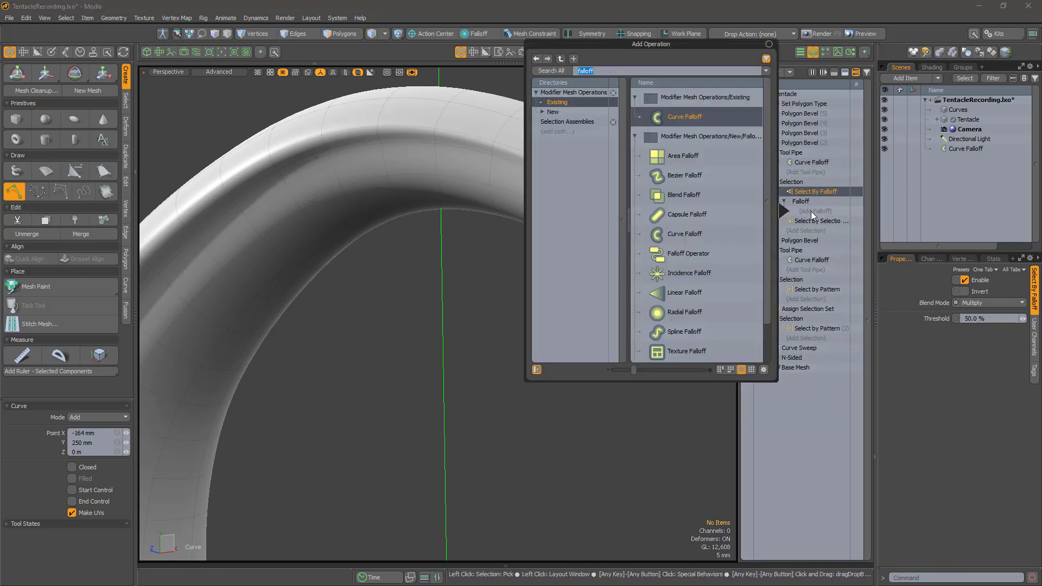
double_click(692, 125)
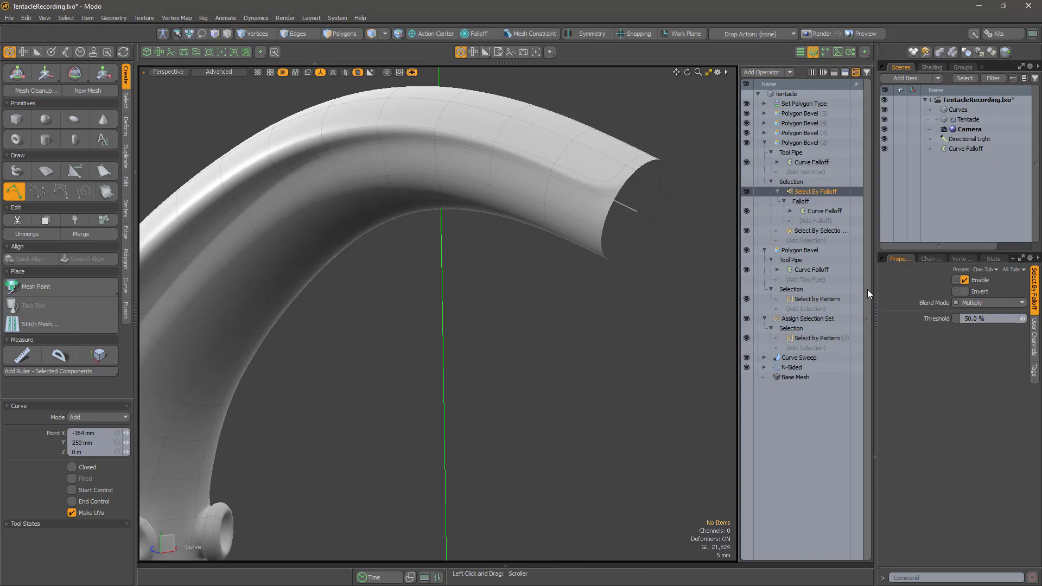
scroll(522, 311, down, 2)
drag(1023, 322, 973, 318)
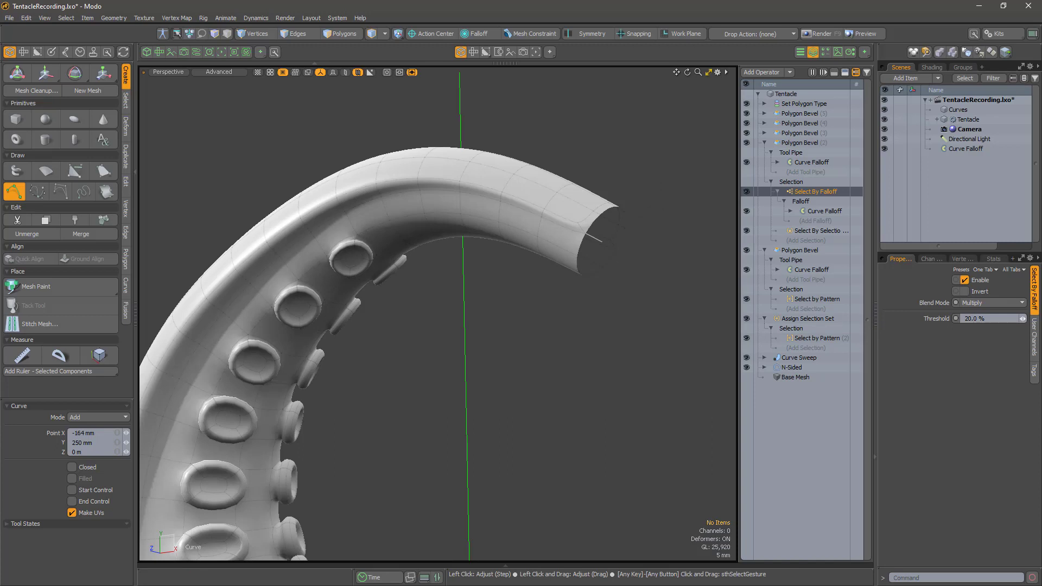
drag(972, 319, 968, 319)
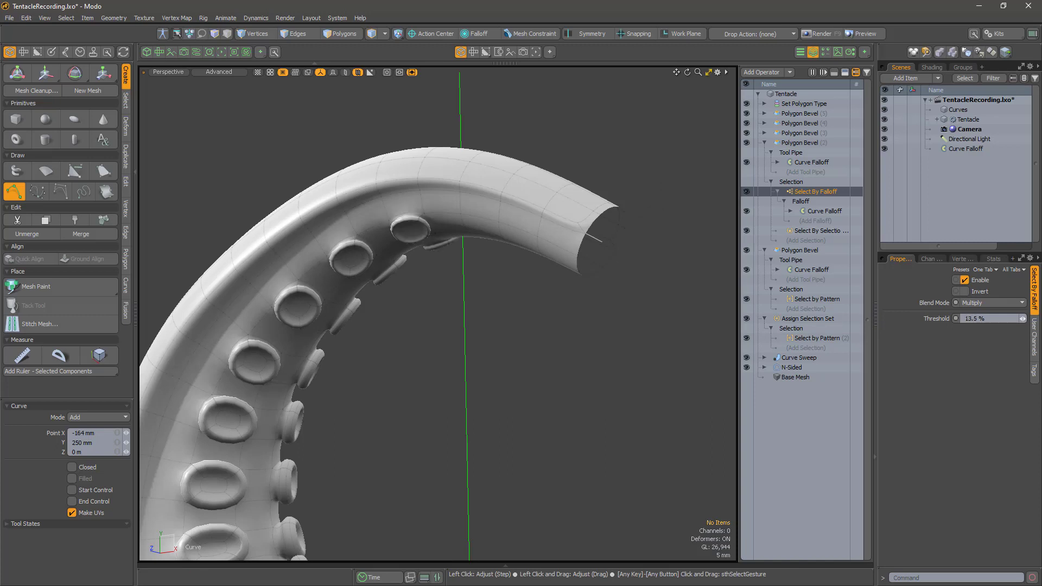
Add a Vertex Merge operation between the fifth Polygon Bevel and the Set Polygon Type operation
click(800, 113)
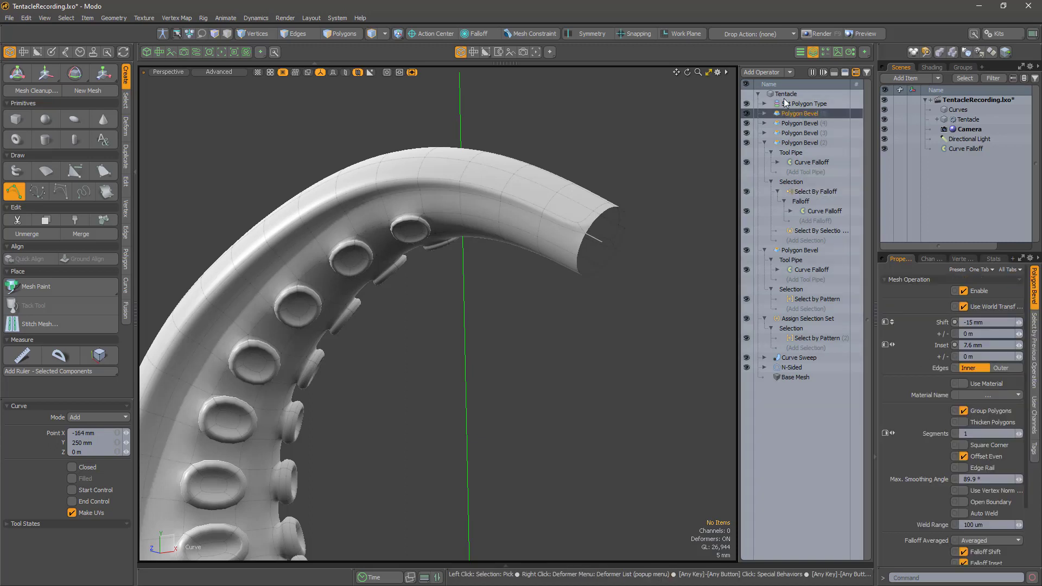
click(769, 75)
text(merg)
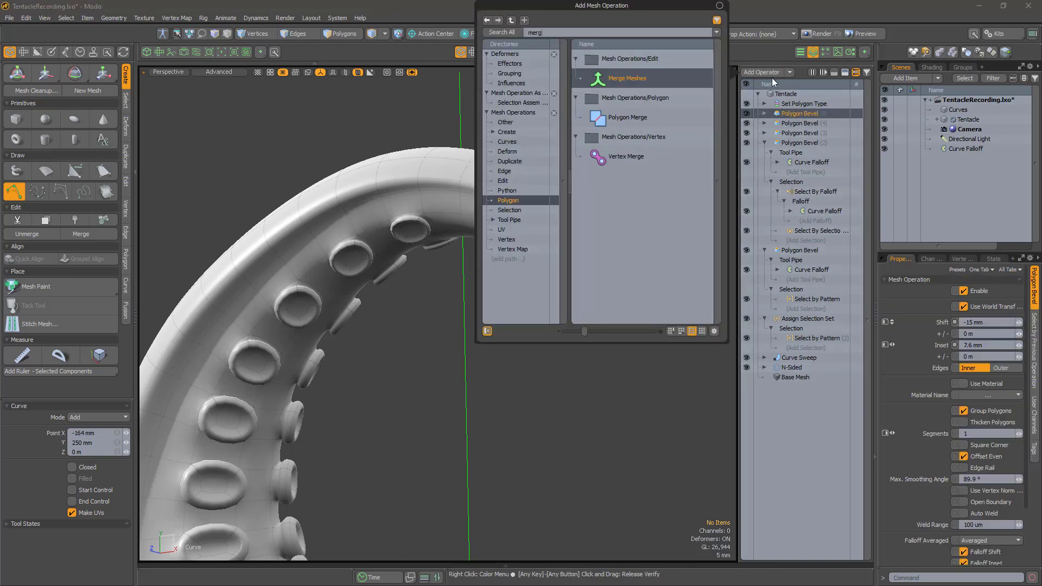
double_click(630, 157)
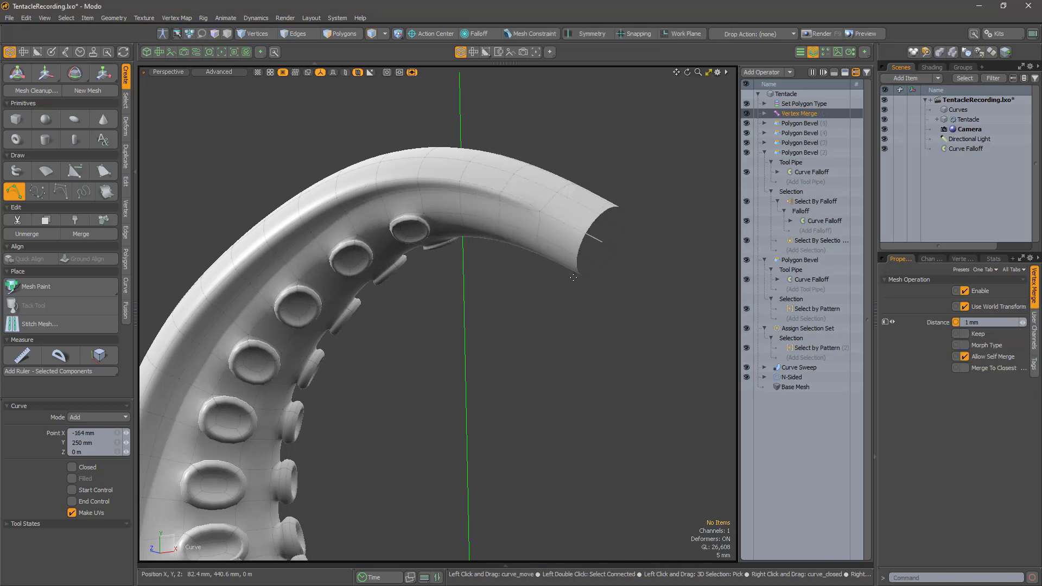
Add a second Vertex Merge operation directly above the first one
click(764, 73)
text(vertex)
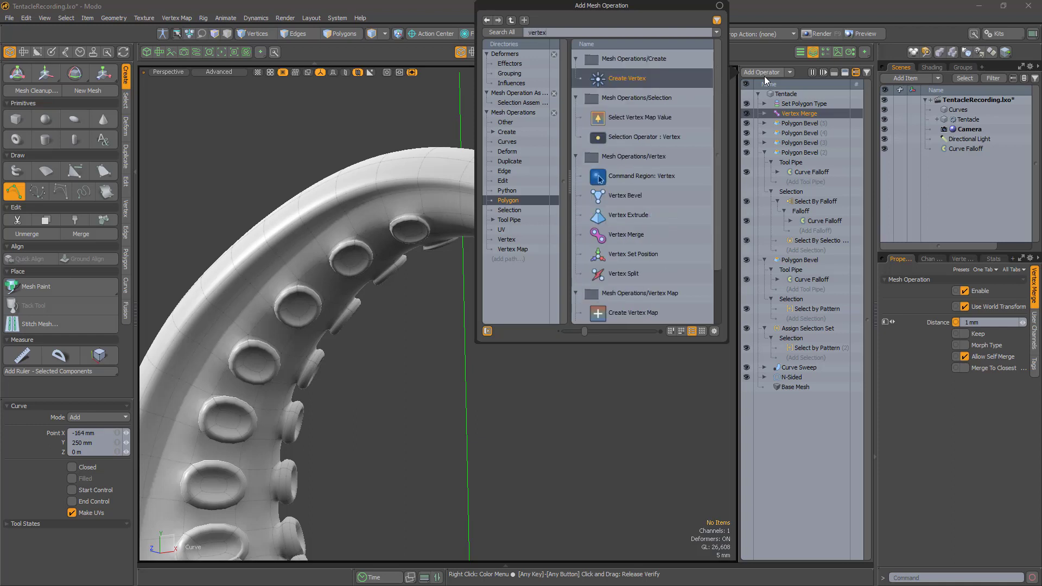
double_click(620, 236)
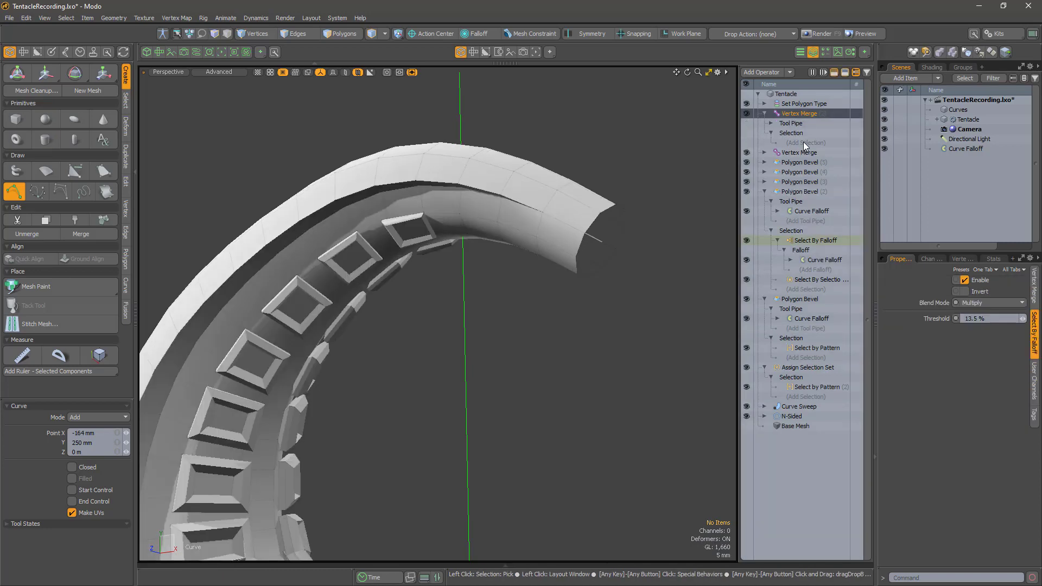
Add a Select By Falloff to the second Vertex Merge's selection and assign the existing Curve Falloff to it
click(803, 142)
double_click(675, 117)
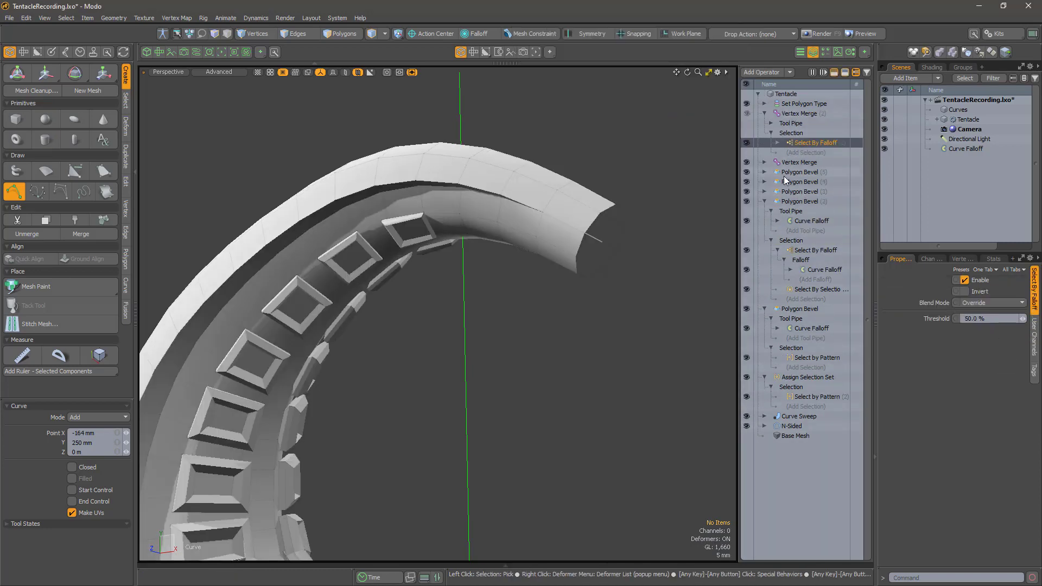
click(776, 142)
click(783, 152)
click(806, 162)
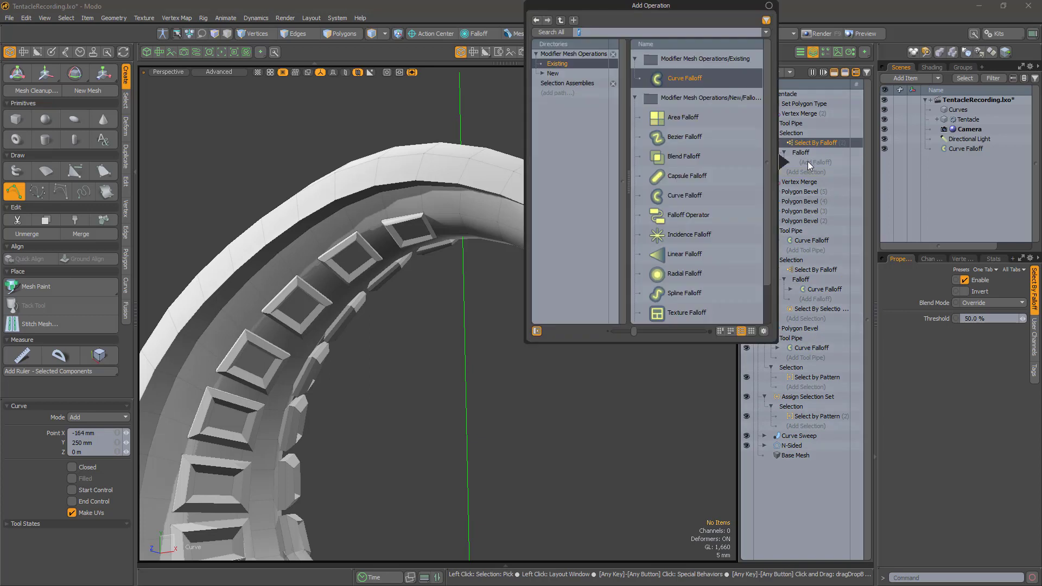
double_click(682, 80)
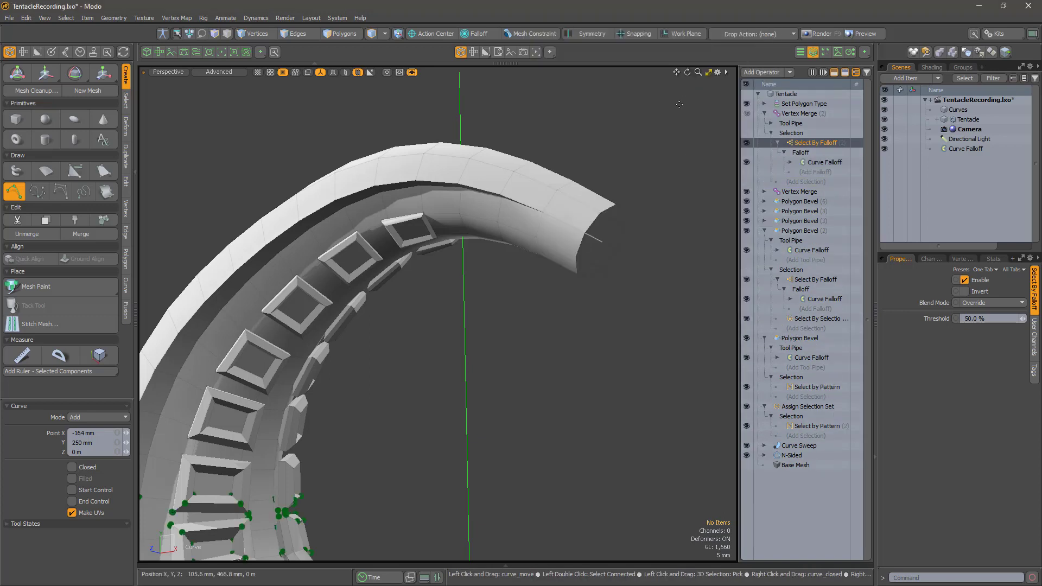
Add an Invert operation to the second Vertex Merge's selection, above Select By Falloff
click(807, 181)
text(invert)
key(Return)
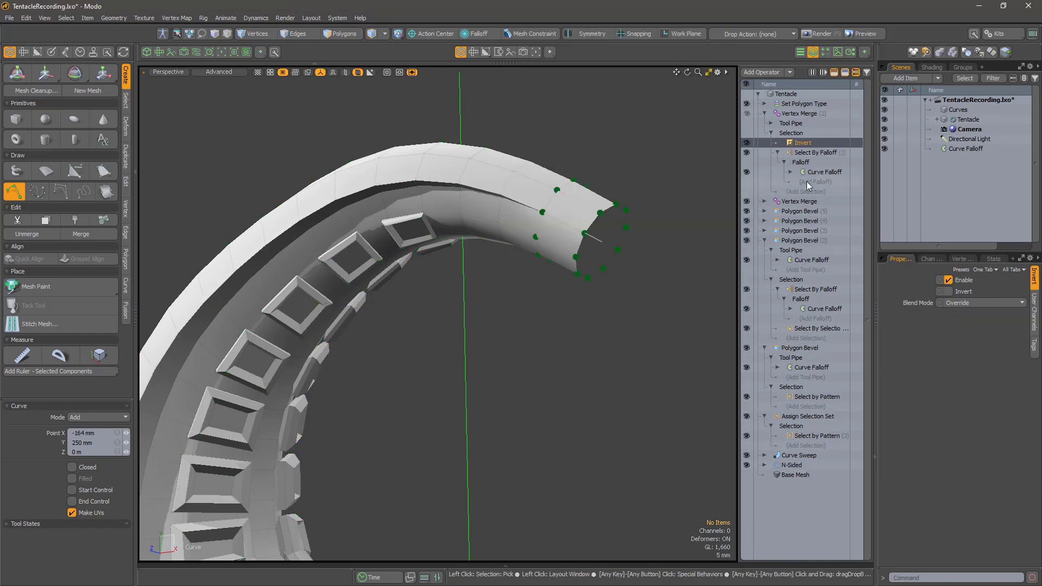
Add a Select By Border above Invert in the second Vertex Merge's selection and set its blend mode to Multiply
click(803, 191)
text(border)
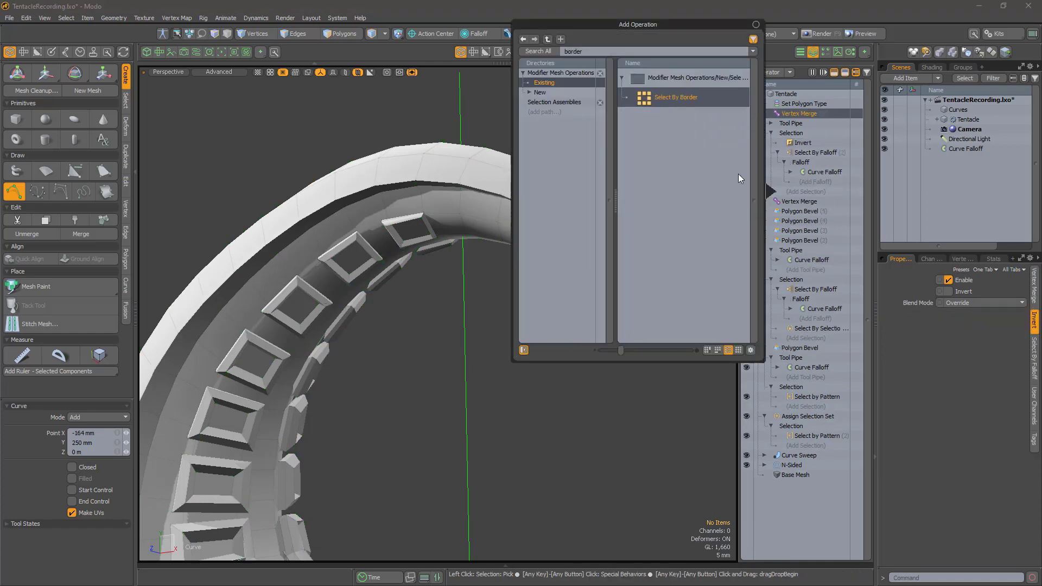
key(Return)
click(983, 303)
click(974, 322)
Set the second Vertex Merge's distance to 25 mm and raise it to 50 mm to collapse the tentacle's open tip
scroll(500, 456, down, 5)
alt+shift+drag(500, 456, 447, 305)
scroll(462, 307, up, 4)
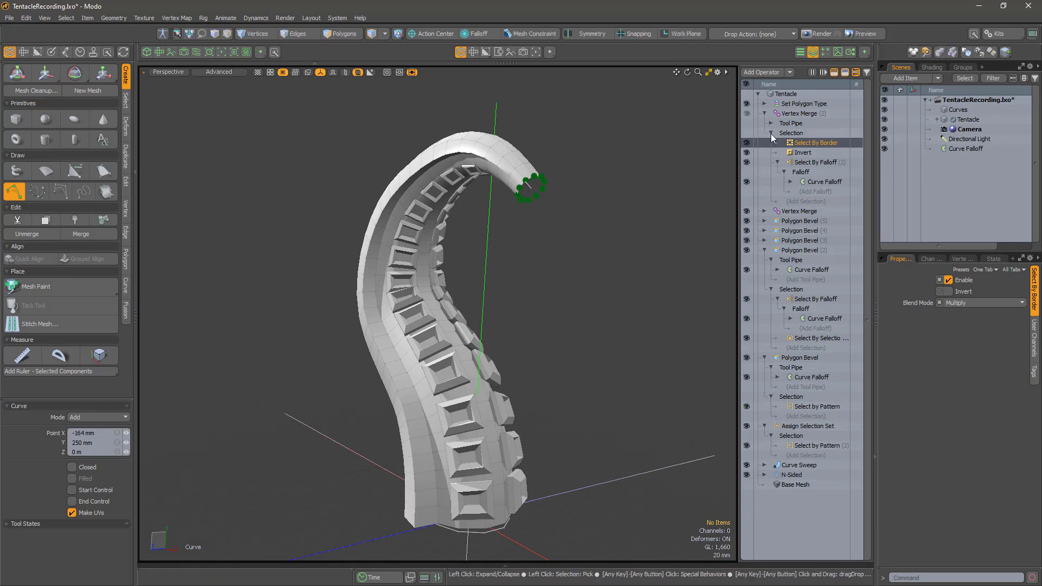
click(798, 113)
click(977, 322)
text(25m)
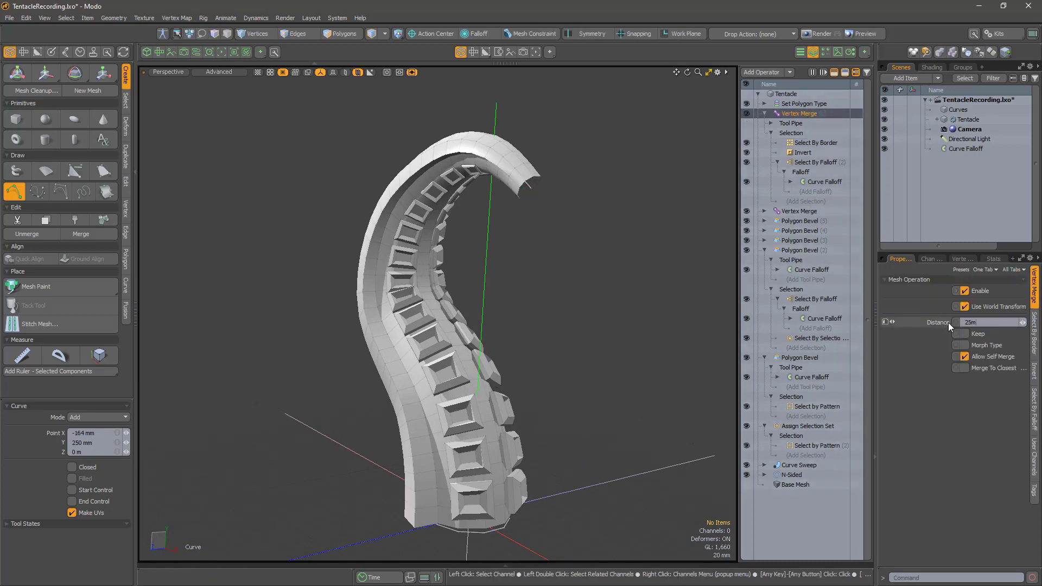
key(Return)
scroll(538, 217, up, 4)
alt+drag(543, 228, 517, 234)
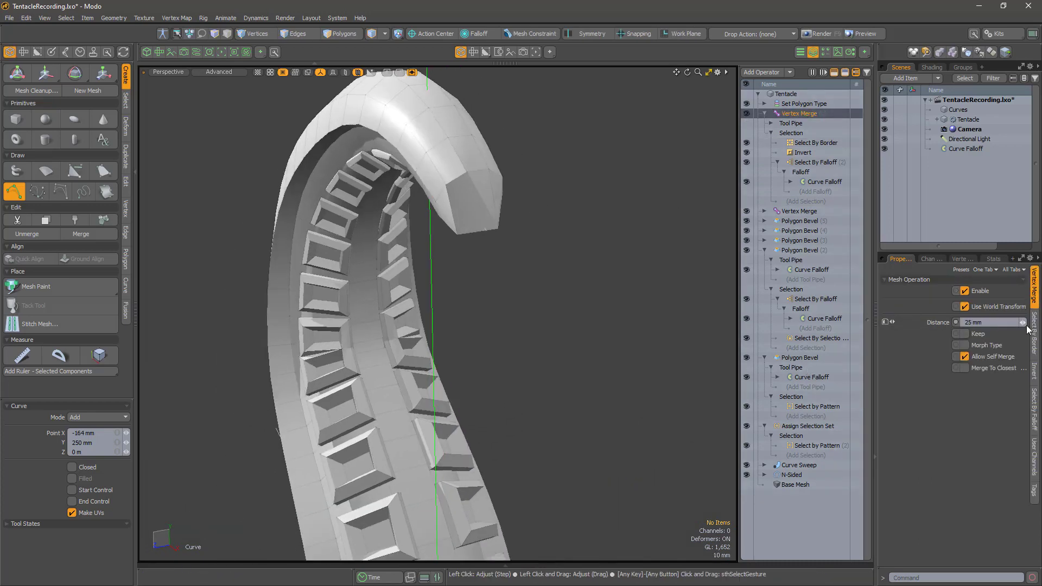
drag(1022, 322, 1028, 322)
alt+drag(538, 233, 567, 263)
scroll(577, 258, down, 4)
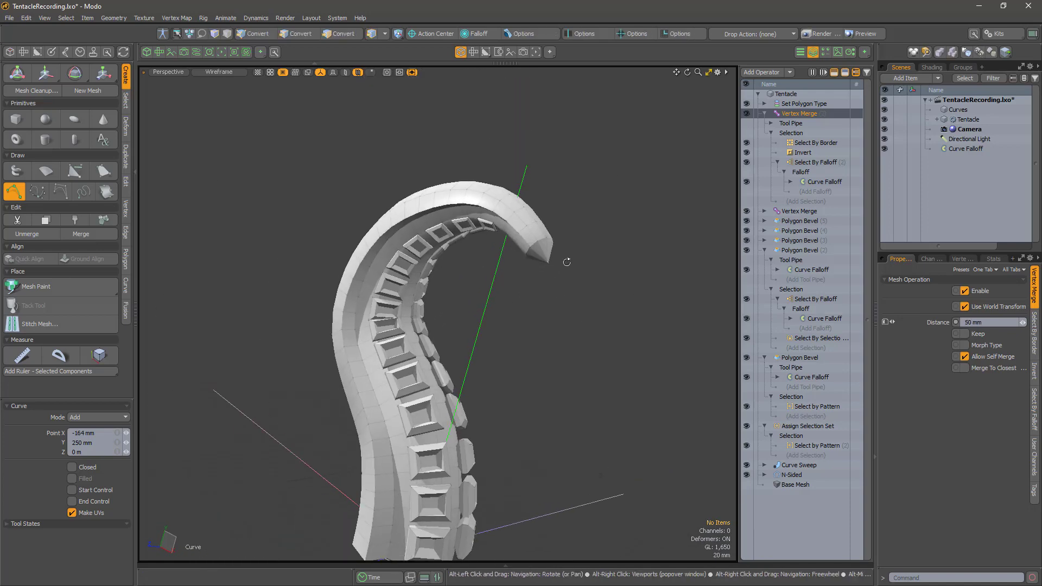
Add a Jitter operation directly above the Assign Selection Set operation
click(795, 105)
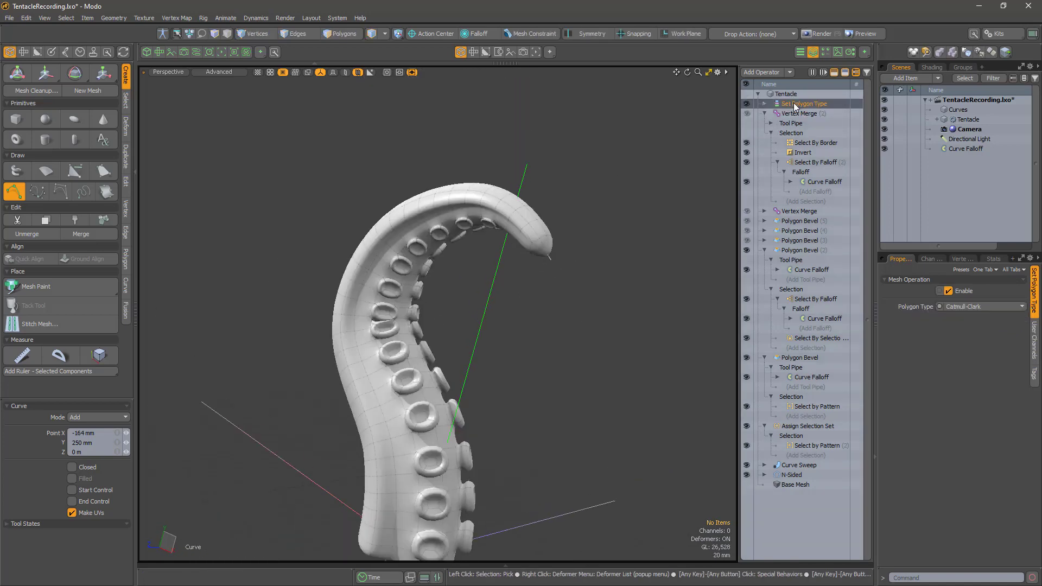
alt+drag(380, 239, 228, 233)
click(764, 73)
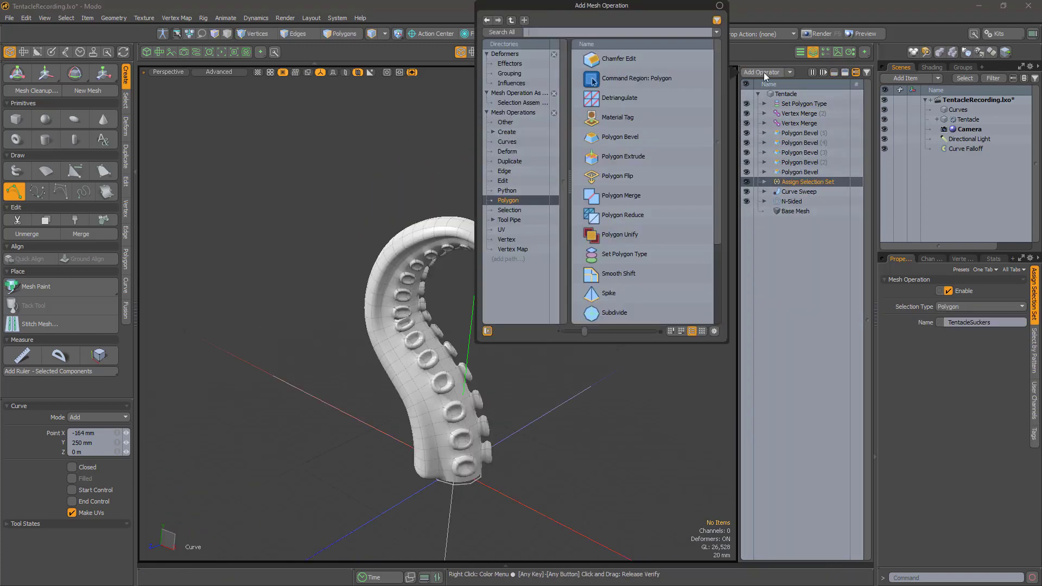
text(jitter)
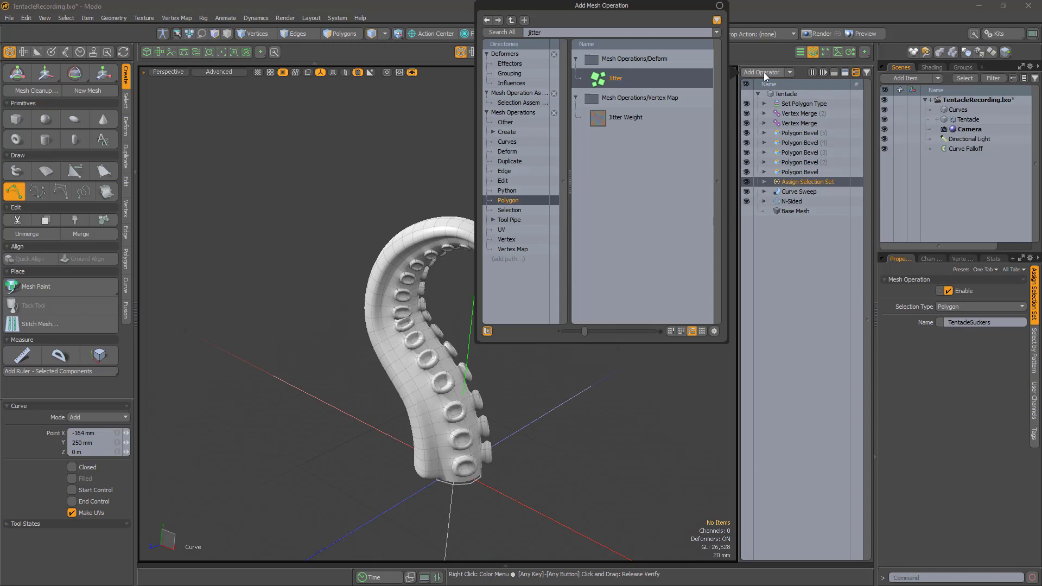
key(Return)
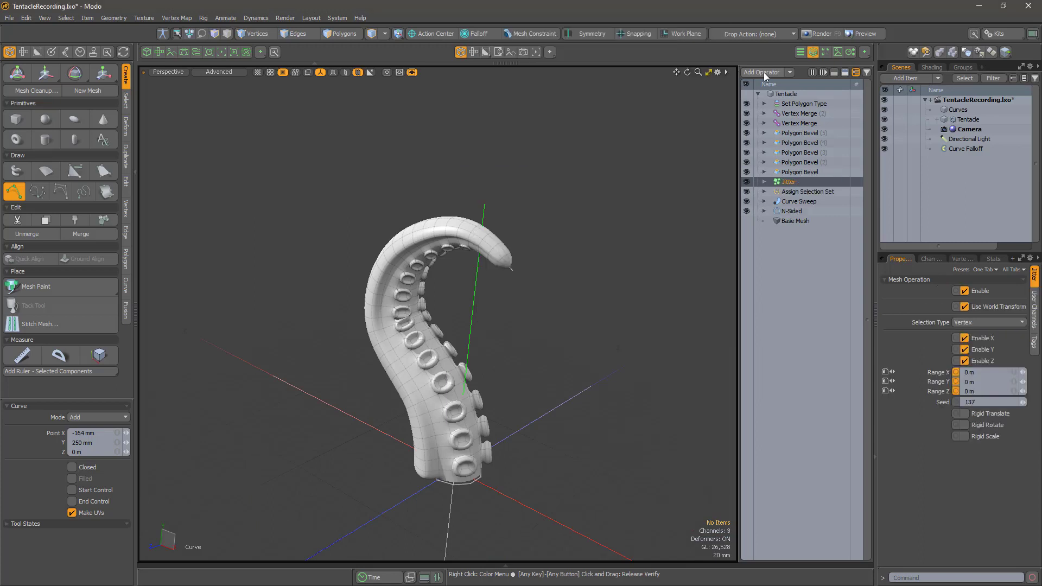
Add a Select By Selection Set to the Jitter operation's selection and set its name to TentacleSuckers
click(764, 182)
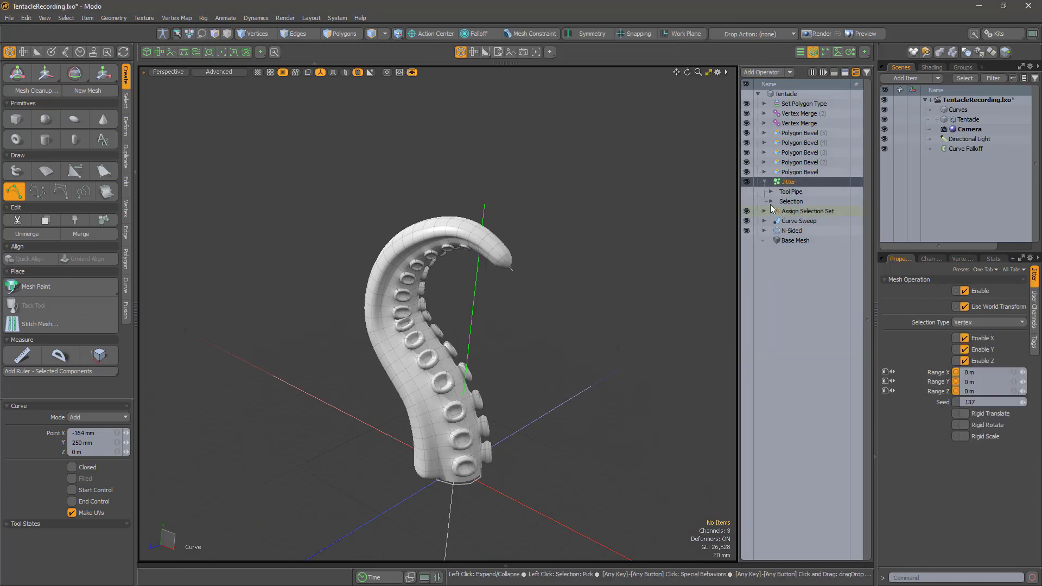
click(771, 202)
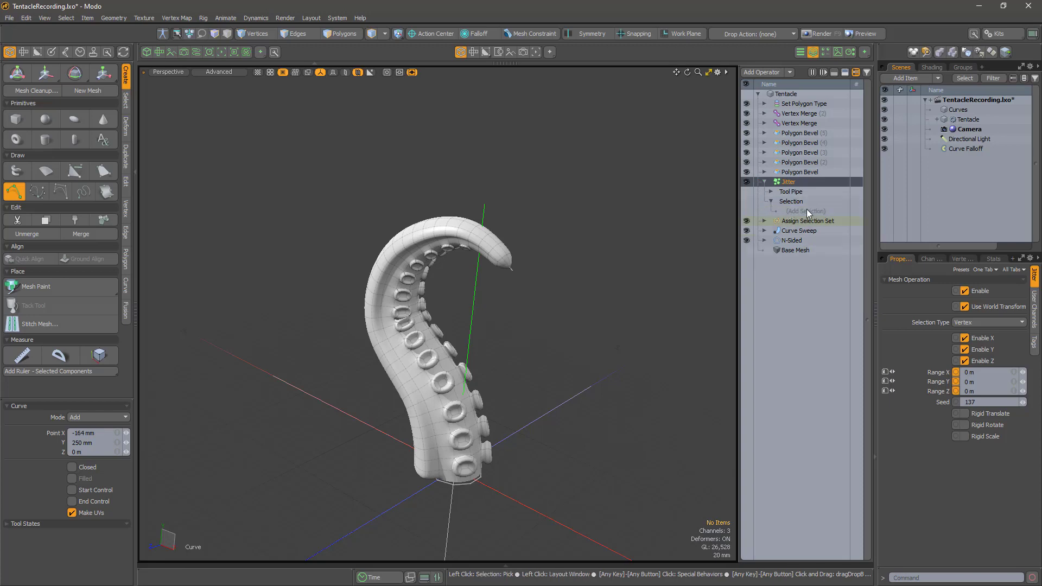
click(807, 210)
double_click(678, 158)
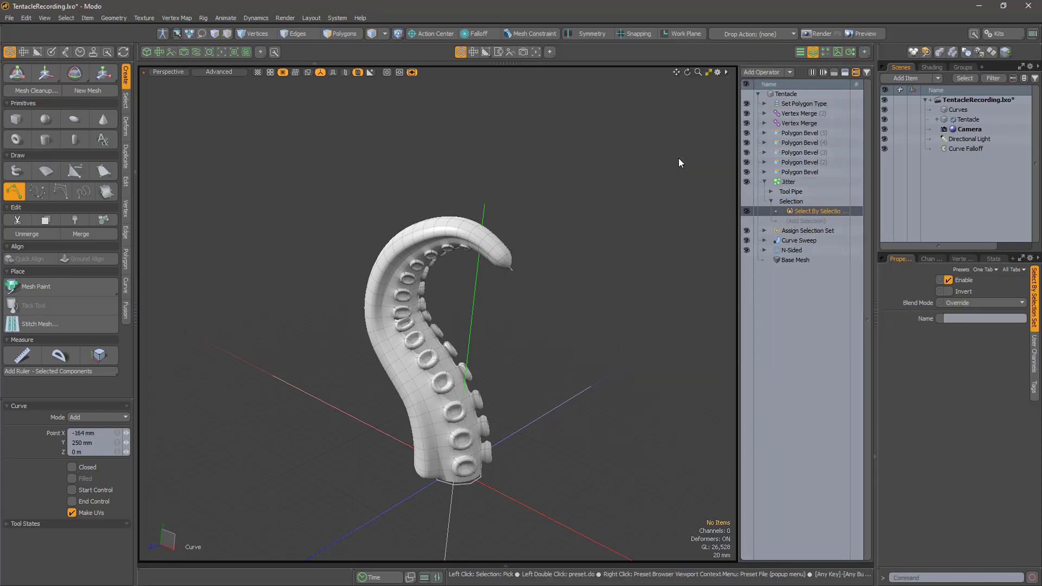
click(960, 320)
text(TentacleSuckers)
Add a Convert operation above Select By Selection Set in the Jitter's selection, converting from Polygon
click(806, 221)
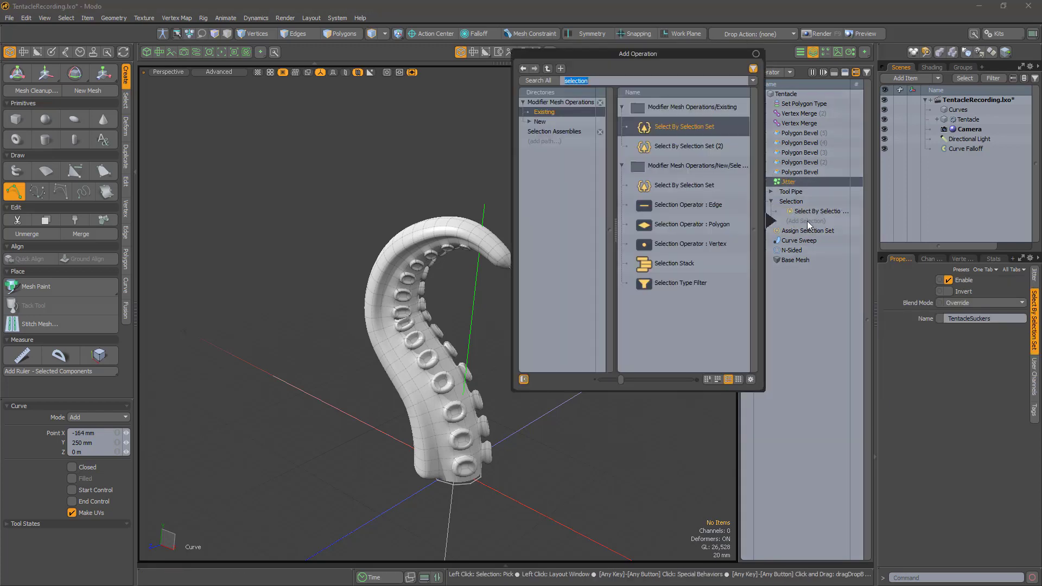
text(convert)
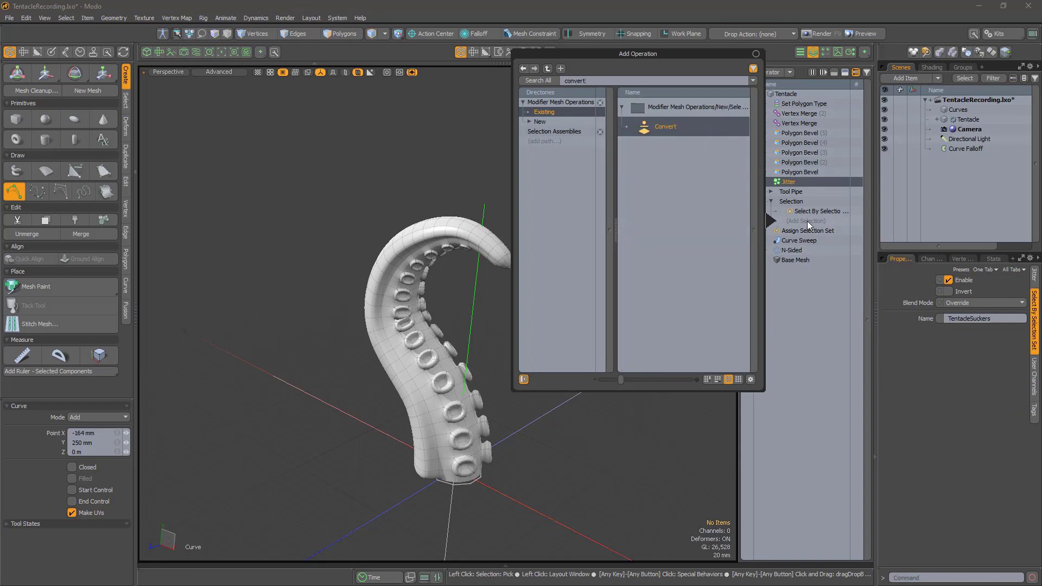
key(Return)
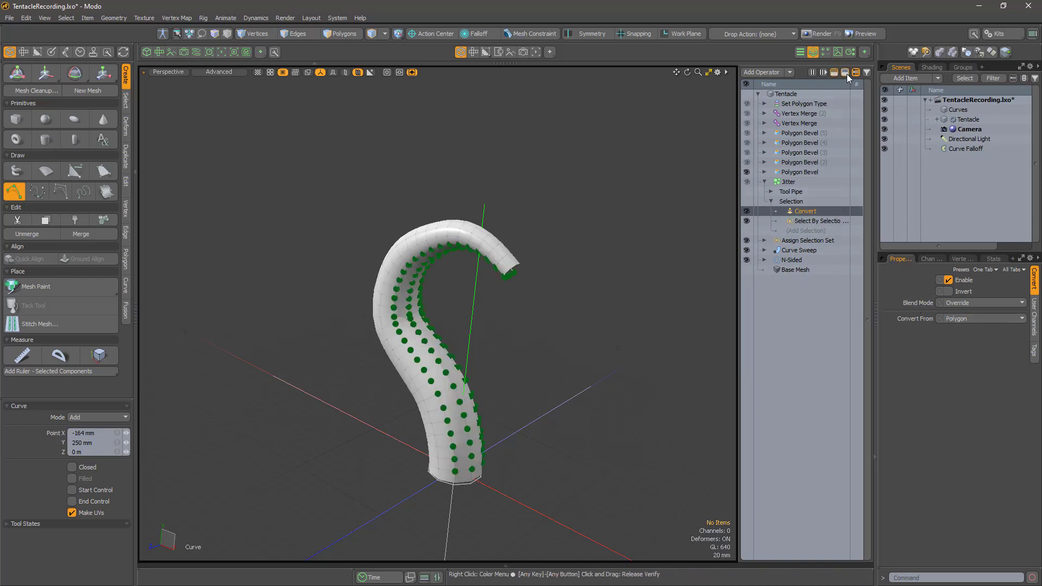
Set the Jitter operation's X, Y and Z ranges to 4 mm
alt+drag(489, 357, 483, 315)
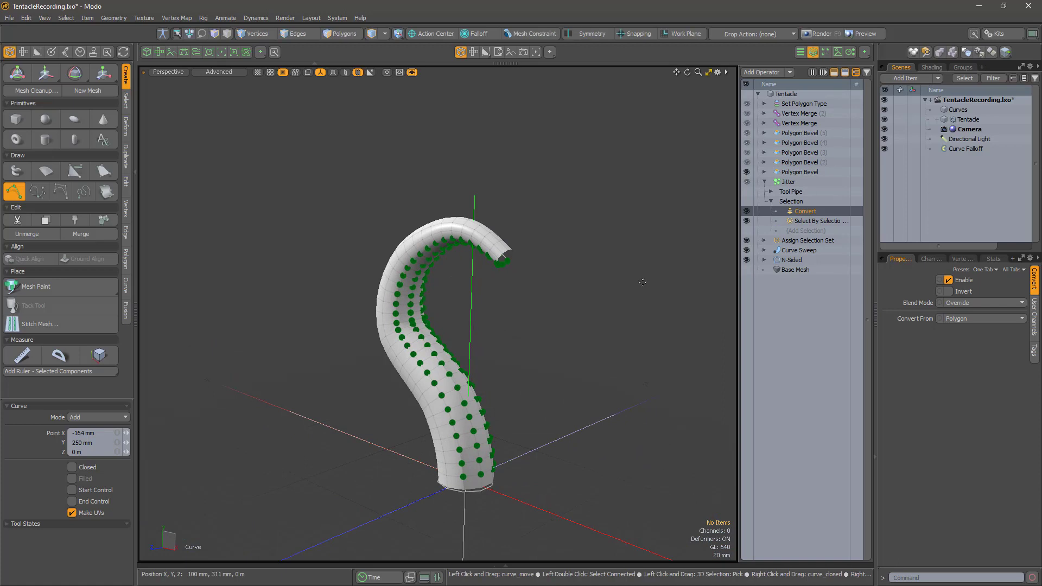
click(788, 182)
click(1036, 281)
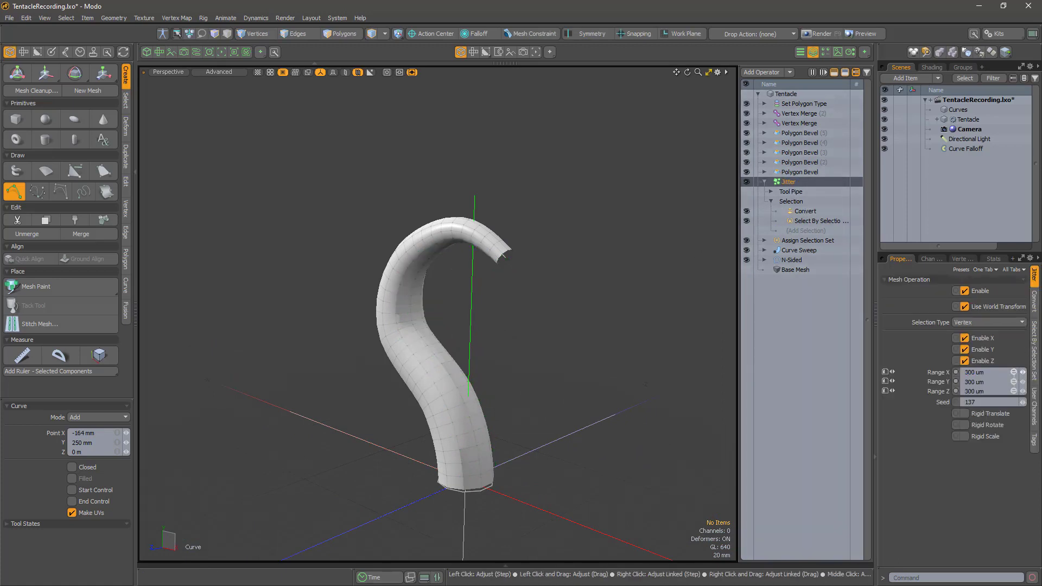
drag(1023, 373, 1023, 364)
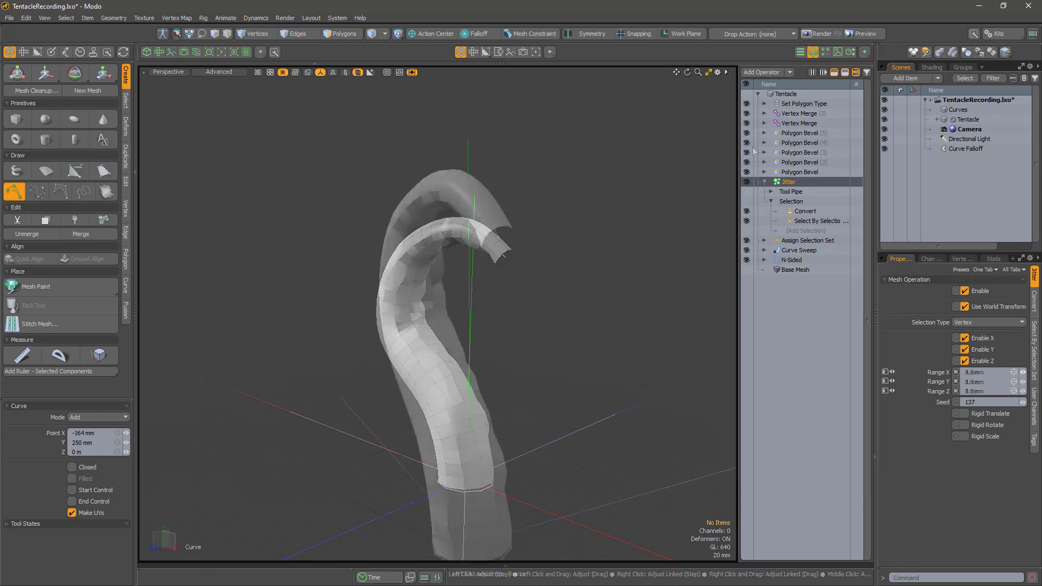
Add the existing Curve Falloff to the Jitter operation's tool pipe and inspect the whole tentacle at the Set Polygon Type operation
click(770, 191)
click(801, 202)
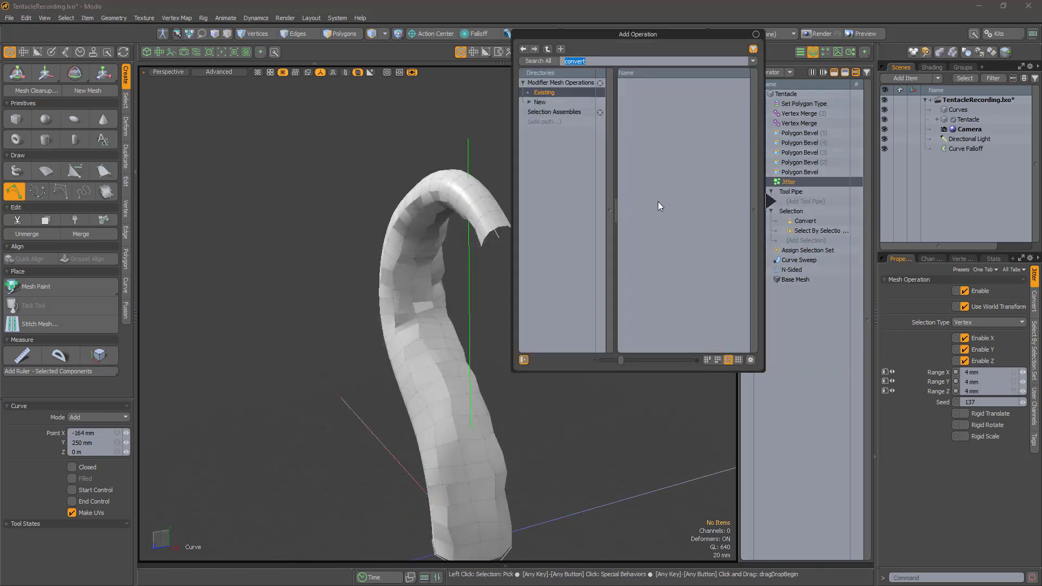
text(falloff)
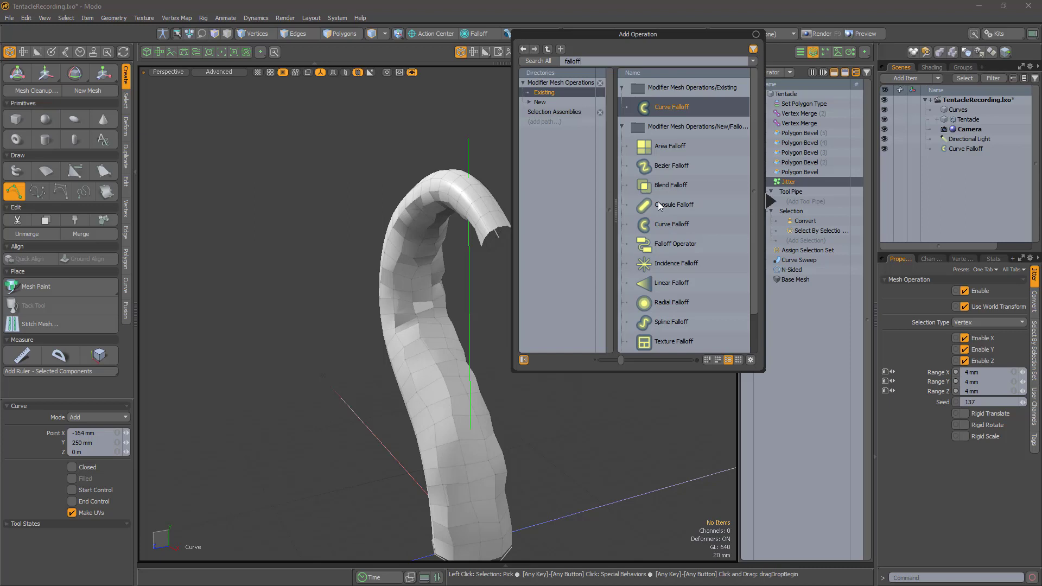
double_click(688, 108)
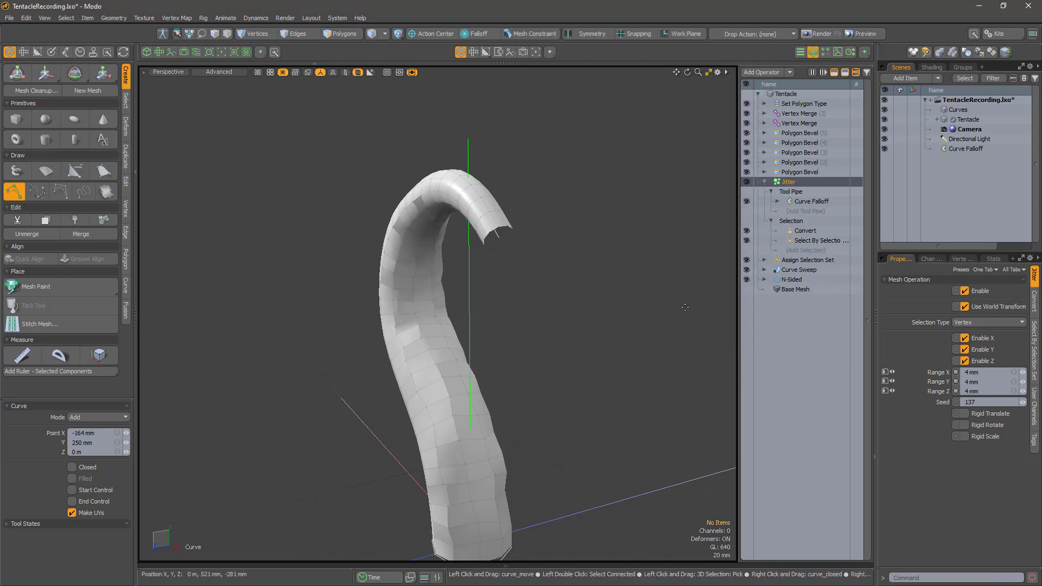
alt+drag(685, 308, 562, 273)
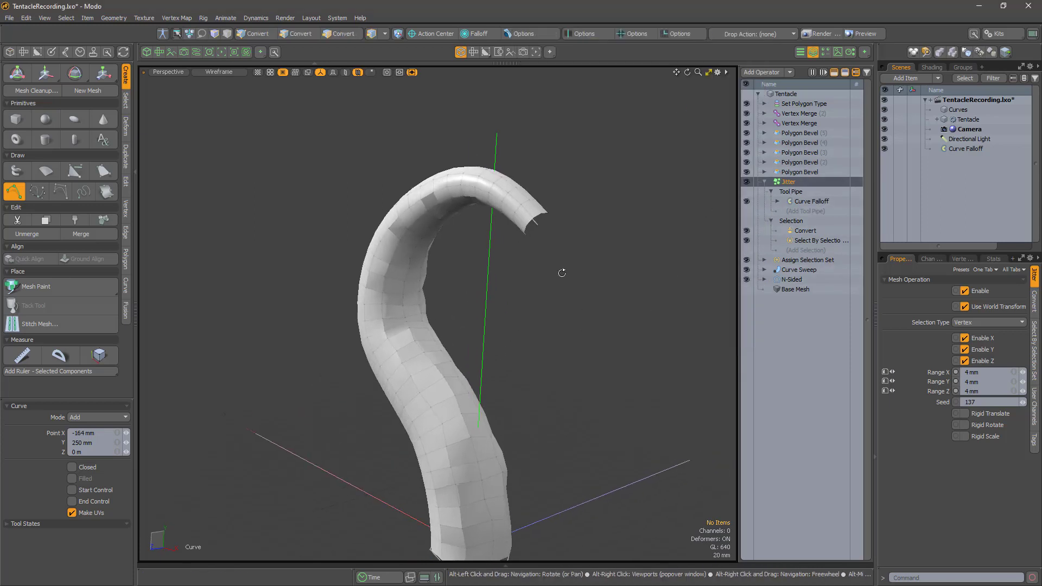
alt+drag(490, 320, 394, 403)
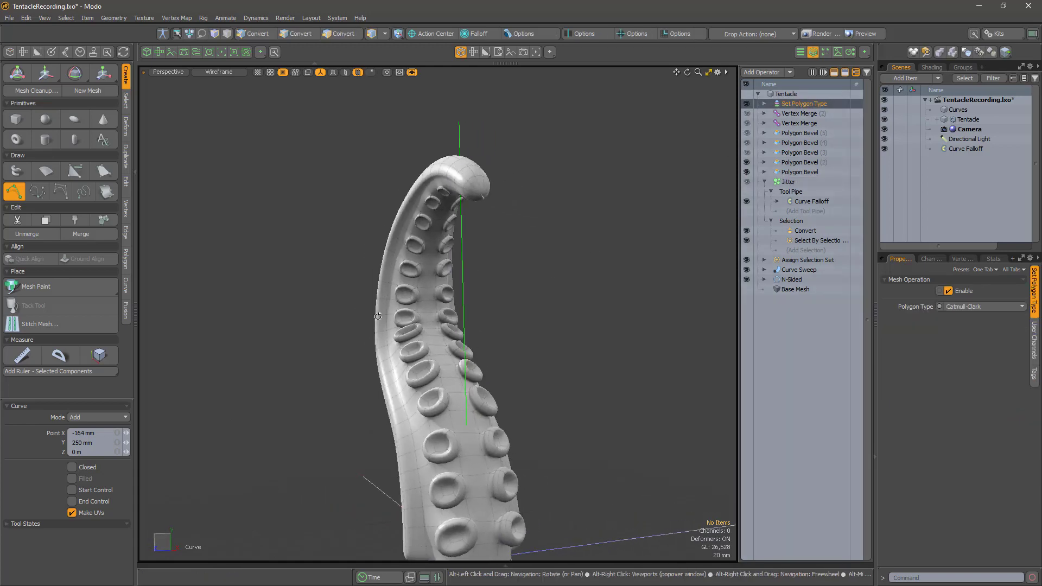
alt+drag(499, 398, 477, 341)
scroll(442, 290, down, 3)
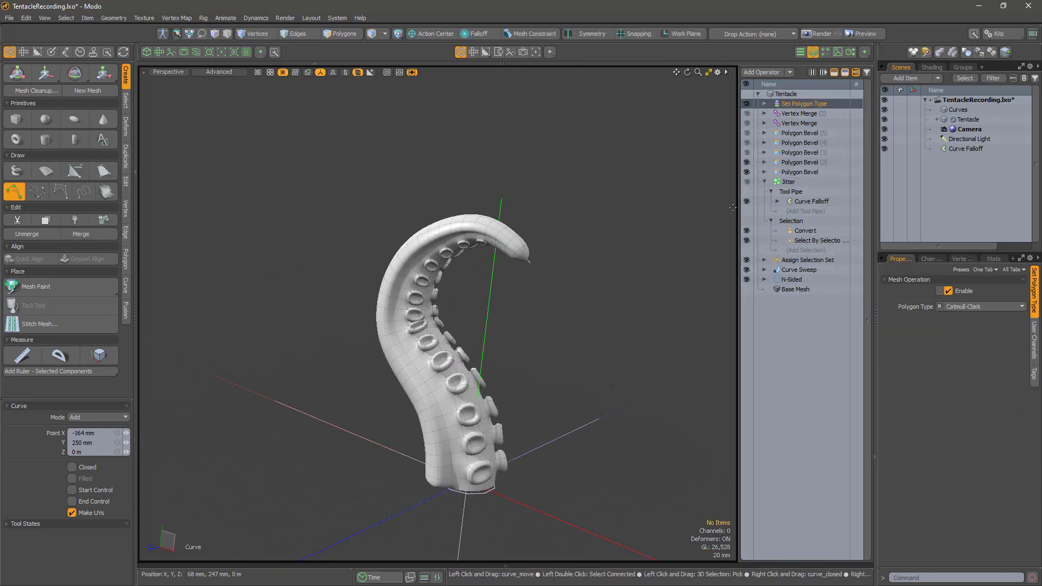